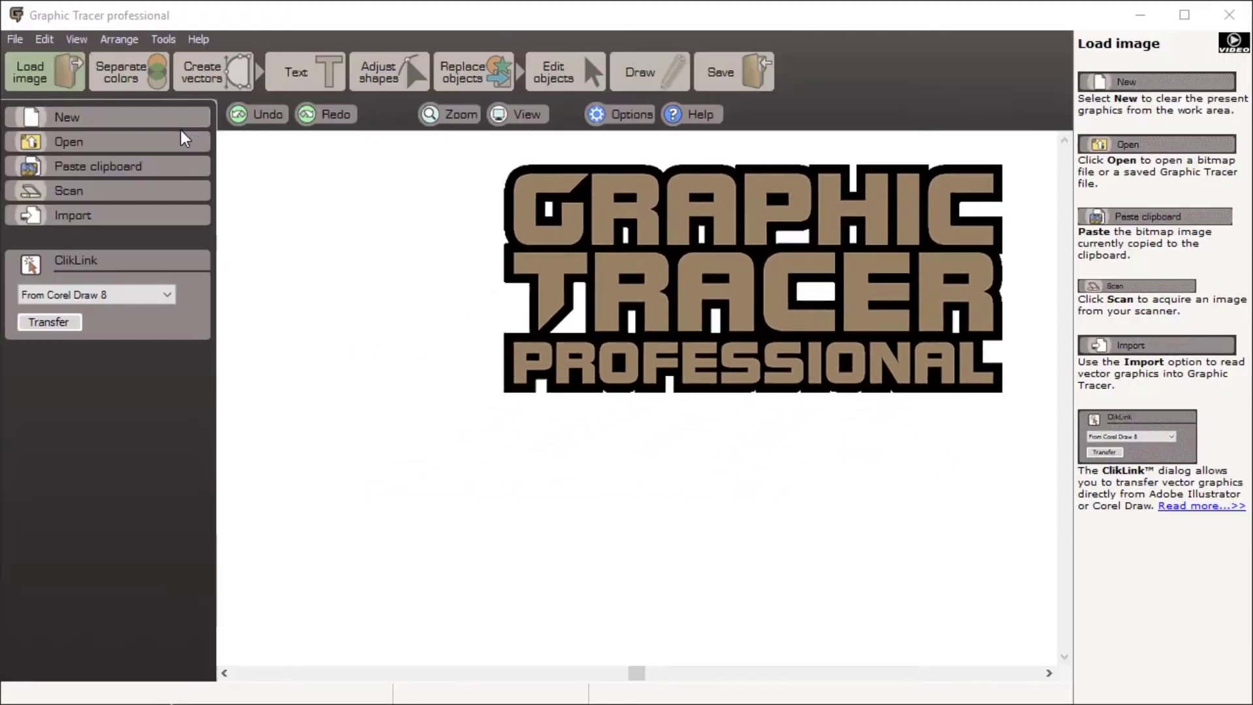
- Open Tiny-League.gif from the Samples folder as the source image
click(181, 137)
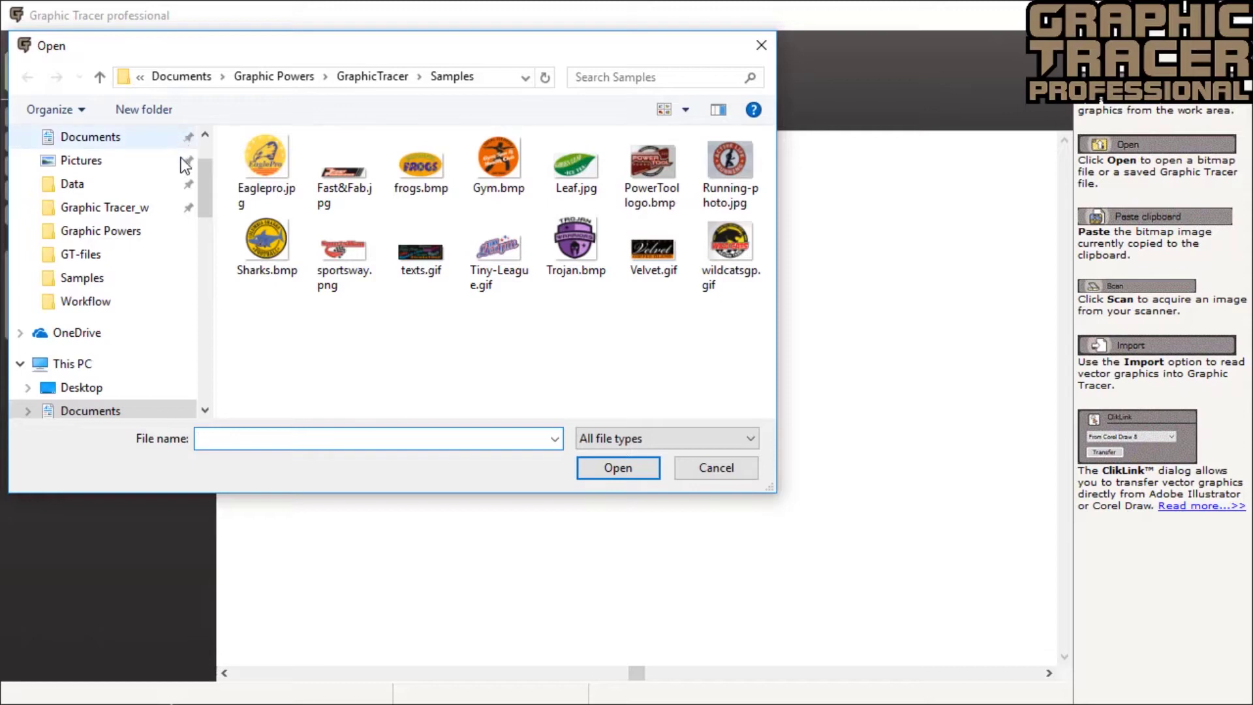
double_click(489, 259)
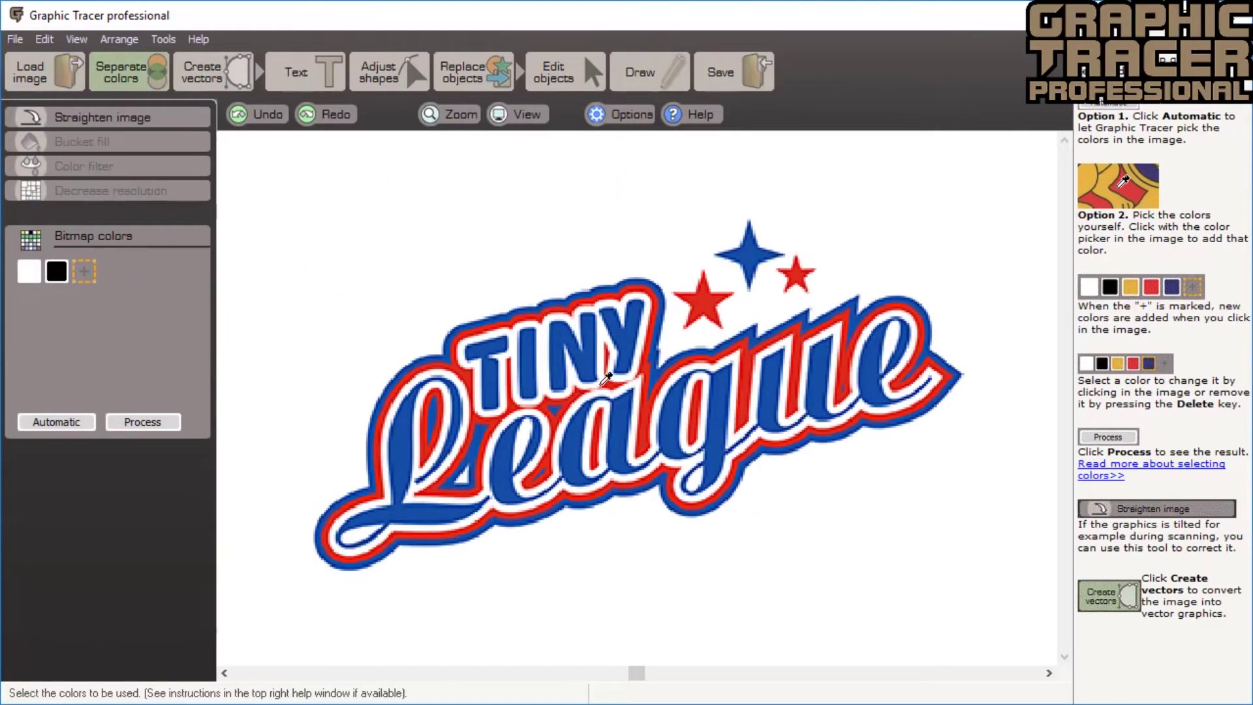
scroll(604, 379, up, 2)
scroll(605, 378, up, 1)
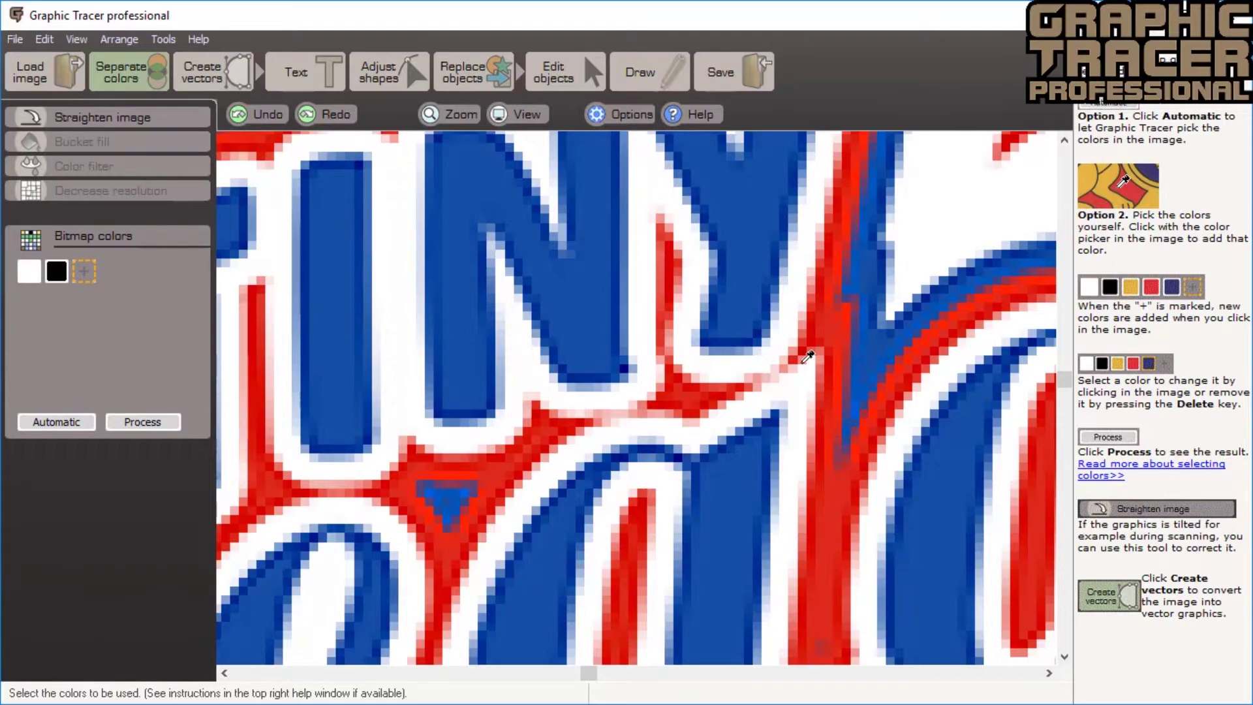
scroll(460, 380, down, 3)
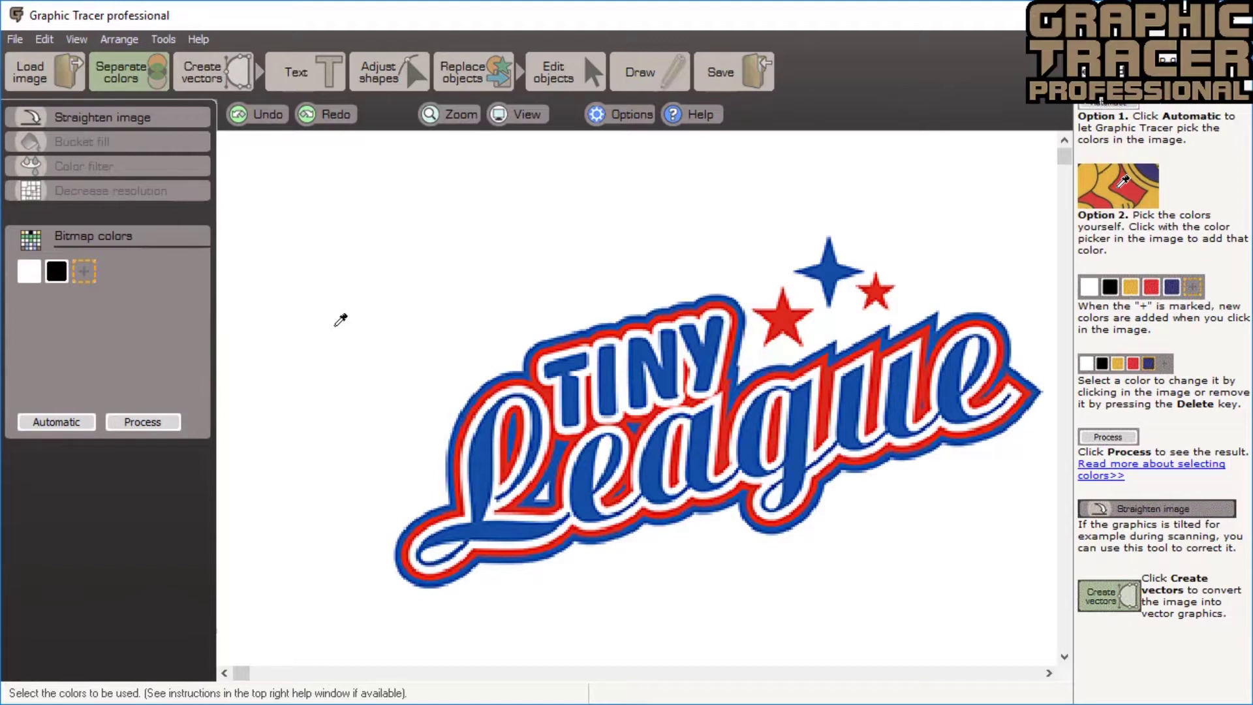
- Auto-detect colours, delete the pink swatch, and trace the white, blue and red logo into vectors
click(60, 422)
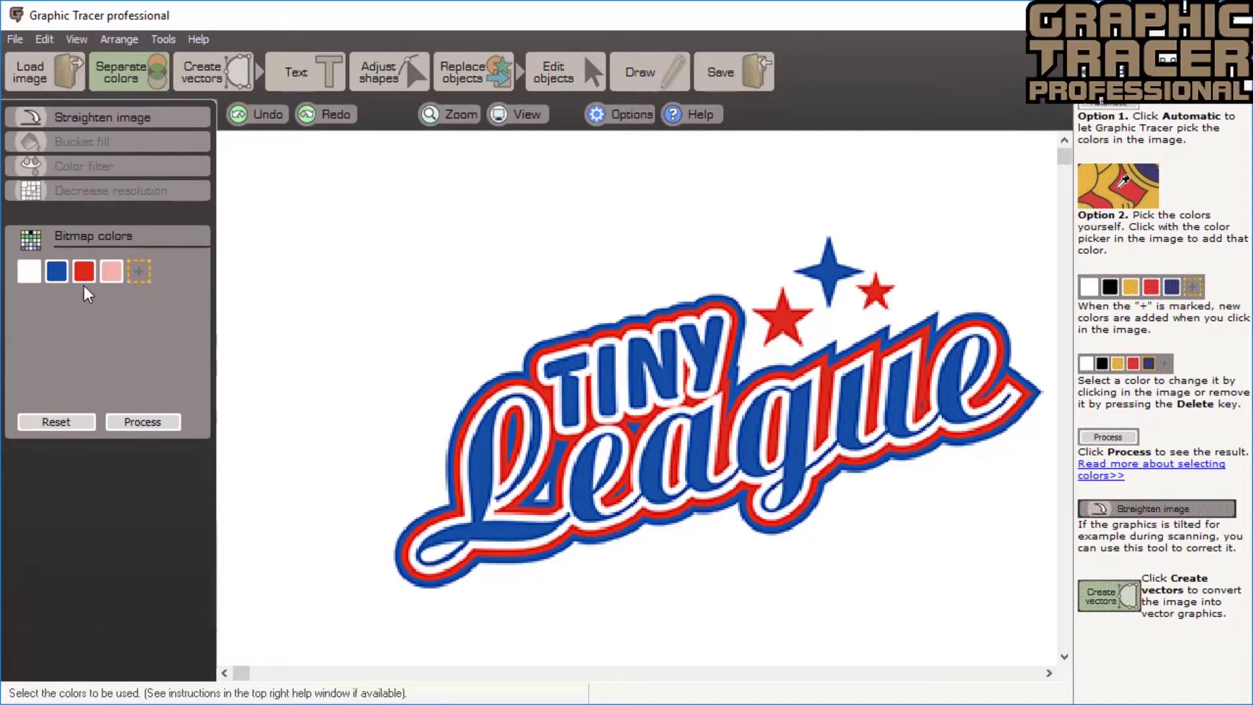
click(112, 277)
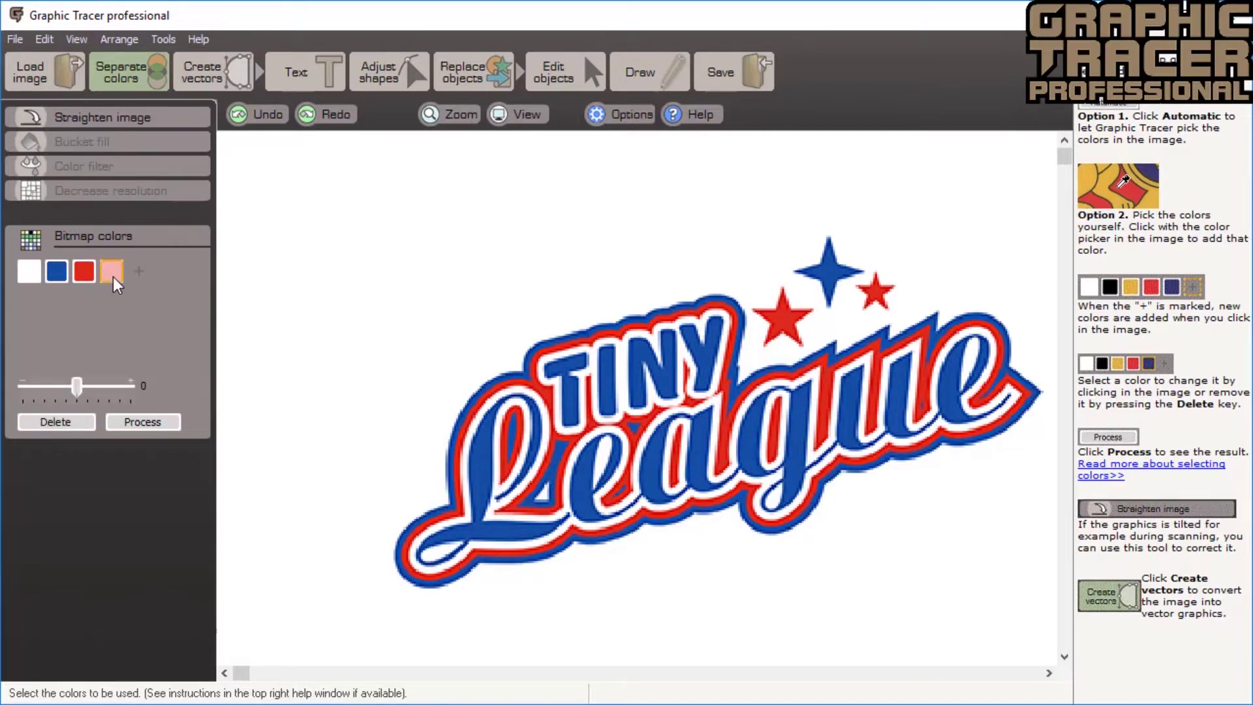
key(Delete)
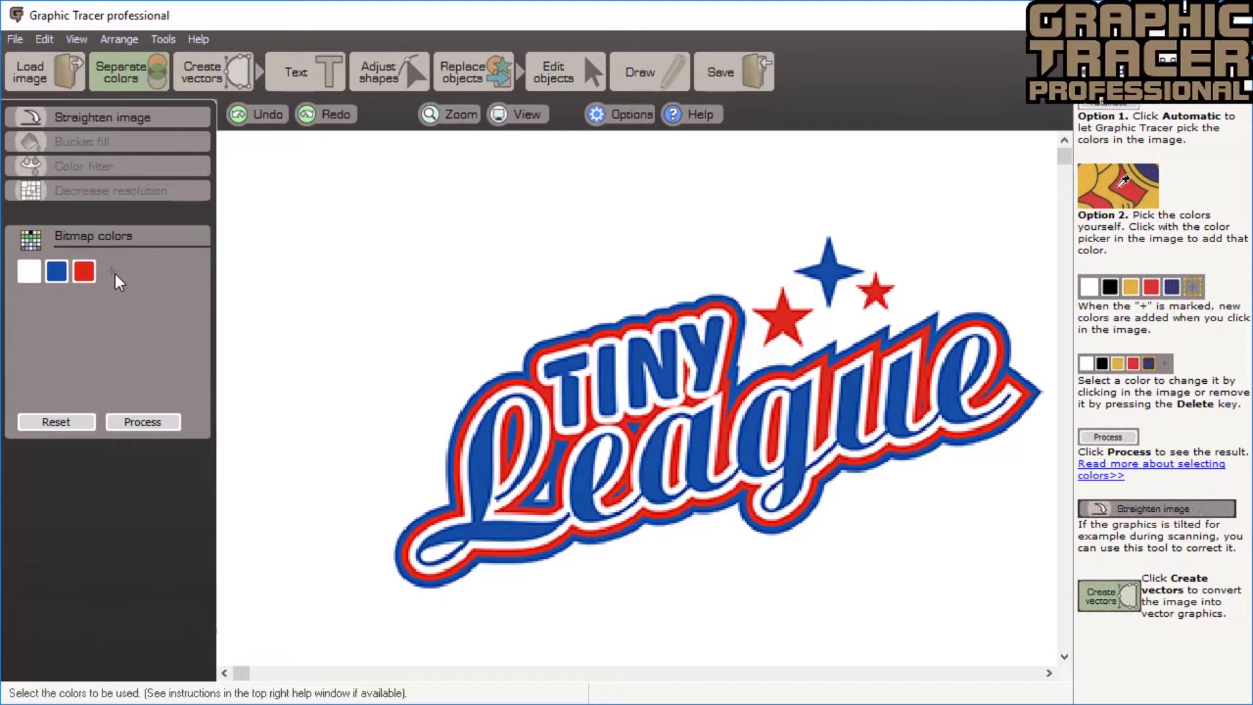
click(152, 422)
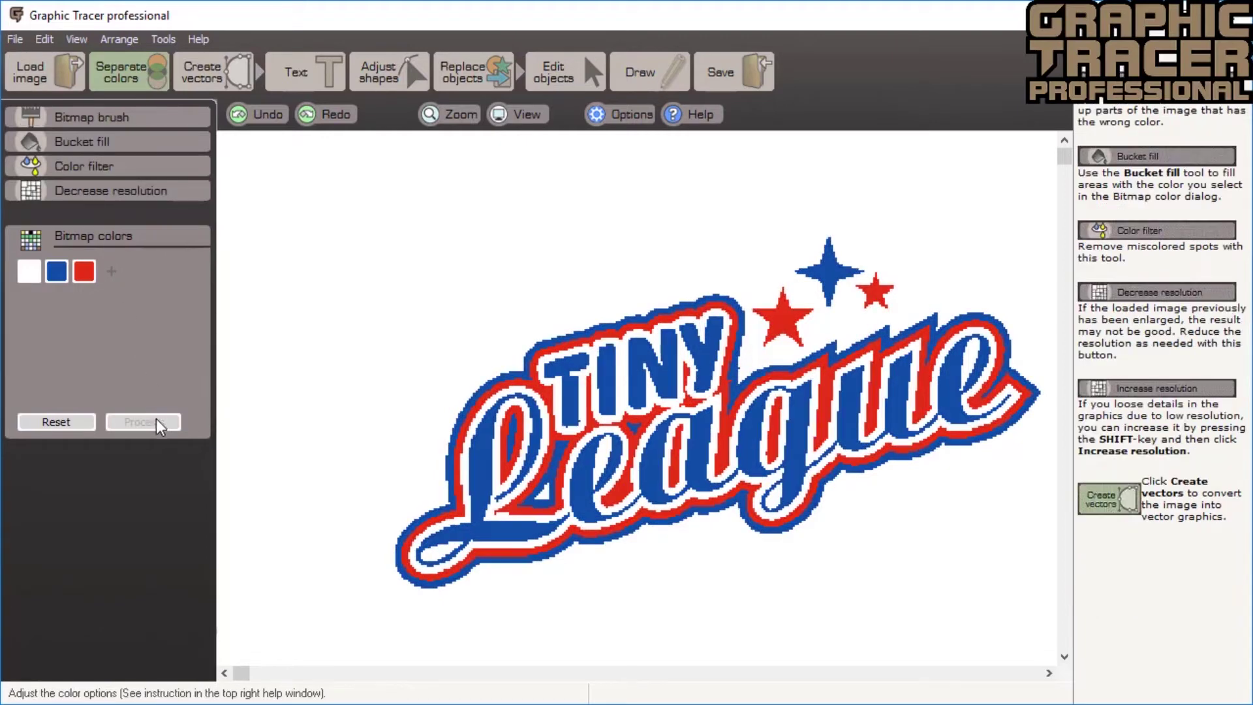
click(216, 81)
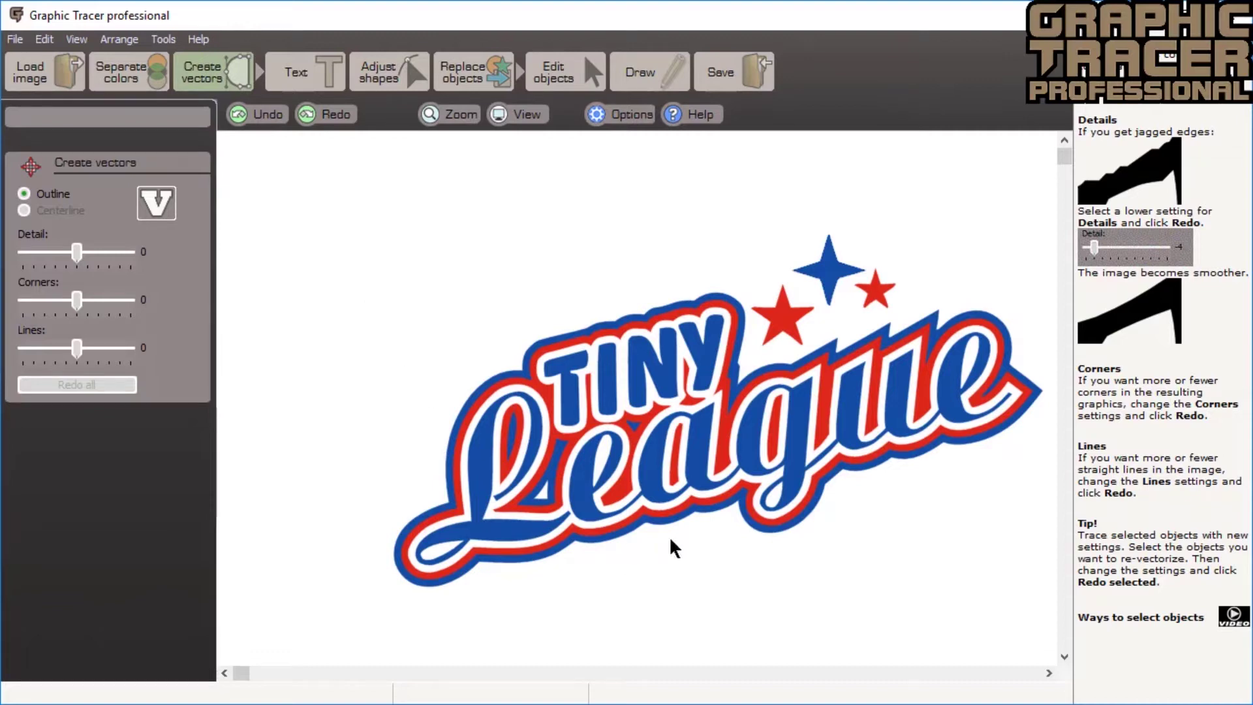
scroll(637, 402, up, 3)
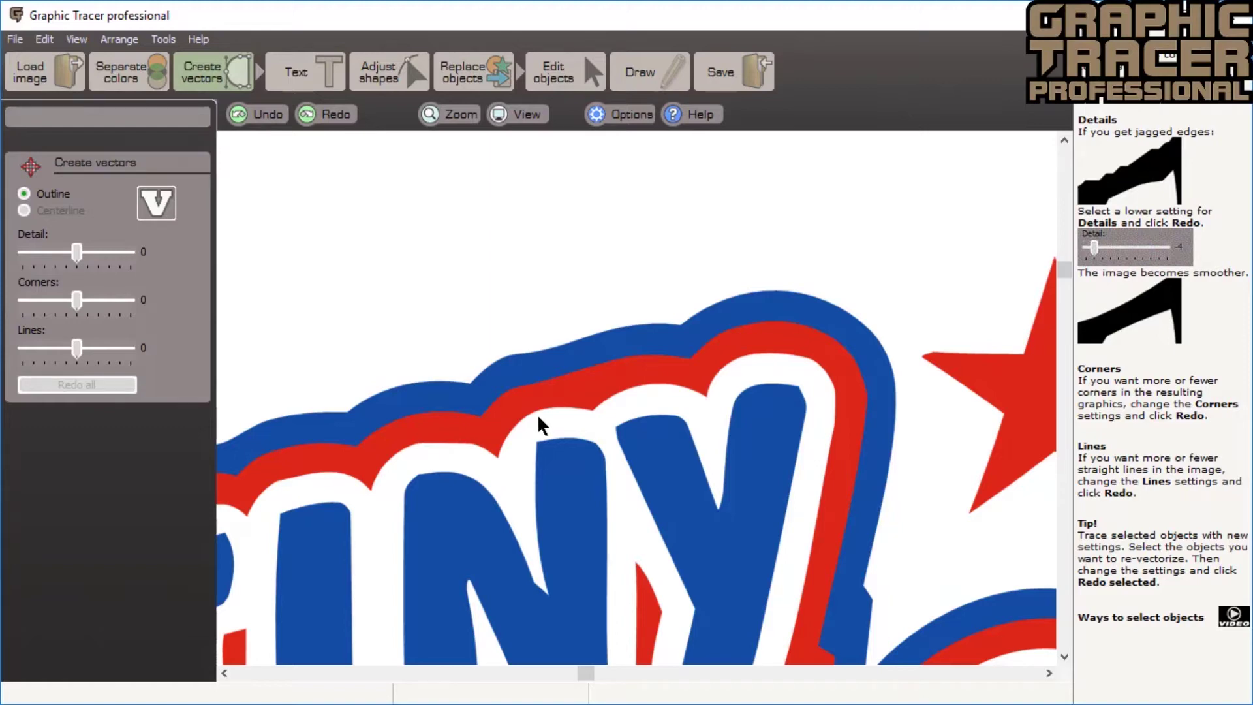
scroll(635, 393, down, 2)
scroll(635, 392, down, 1)
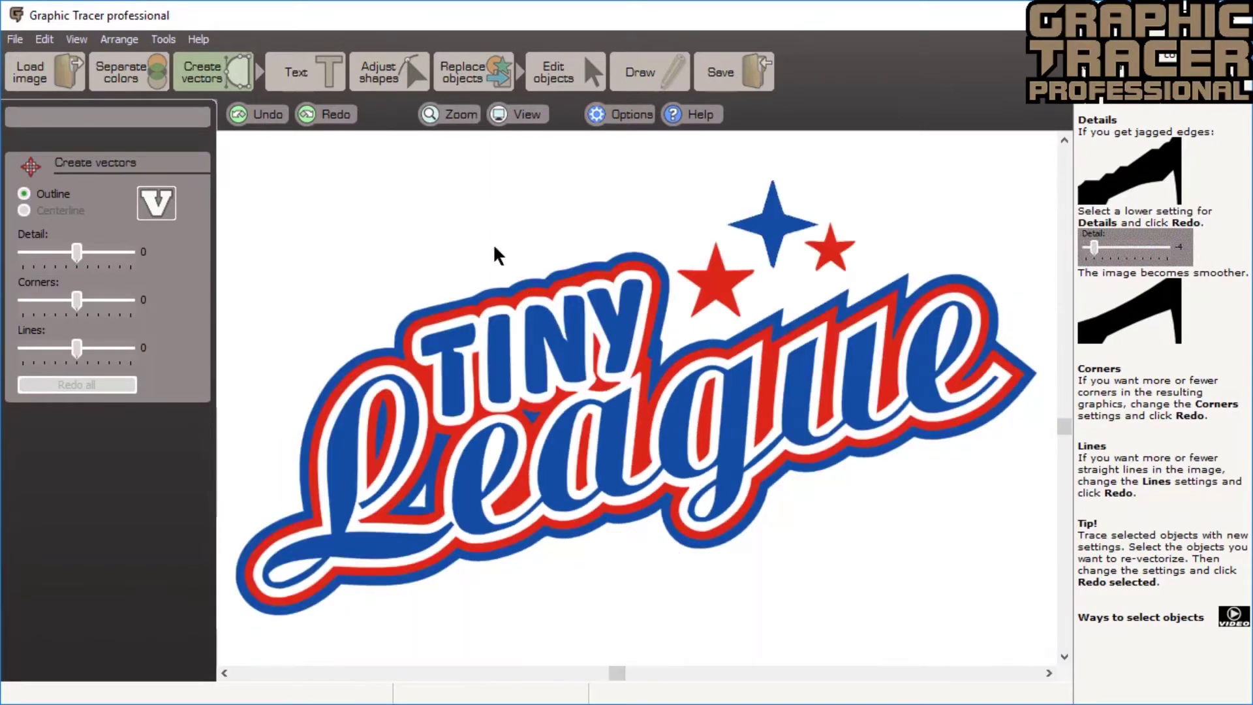
- Select all four letters of the TINY lettering in Text mode
click(312, 71)
click(532, 363)
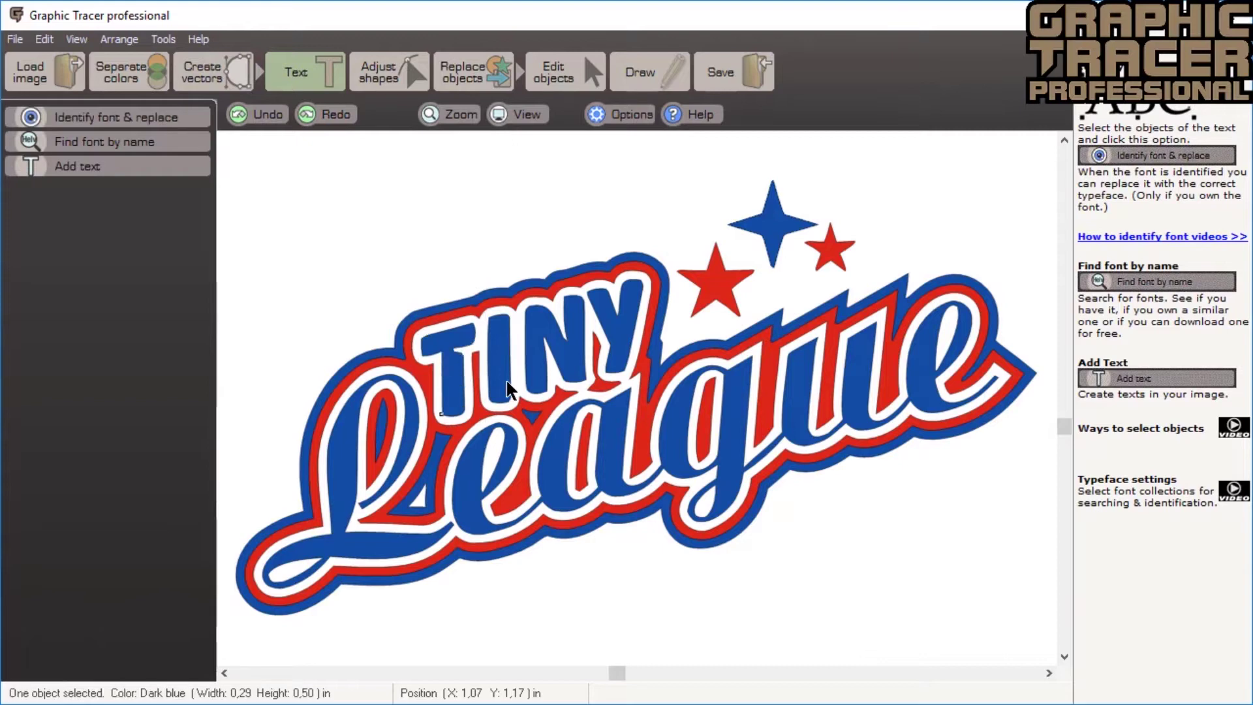
shift+click(609, 315)
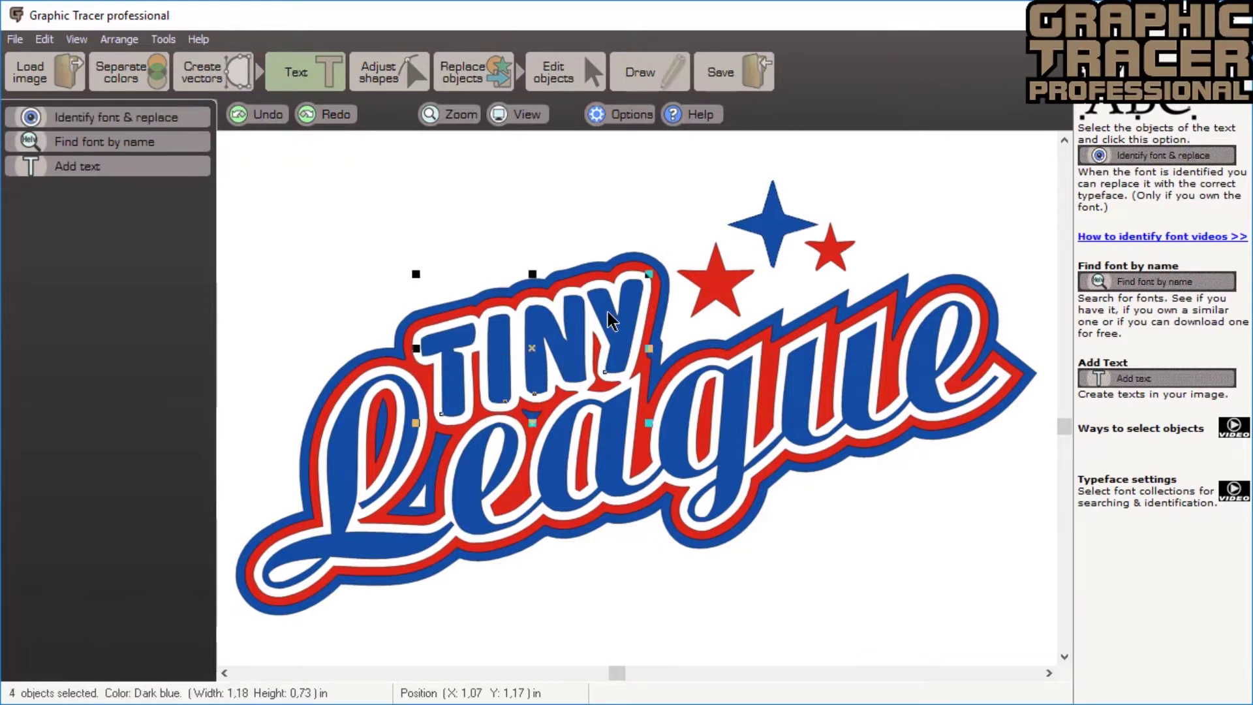
- Identify TINY's font as angled text split into letters T, I, N, Y, and search
click(191, 115)
click(130, 248)
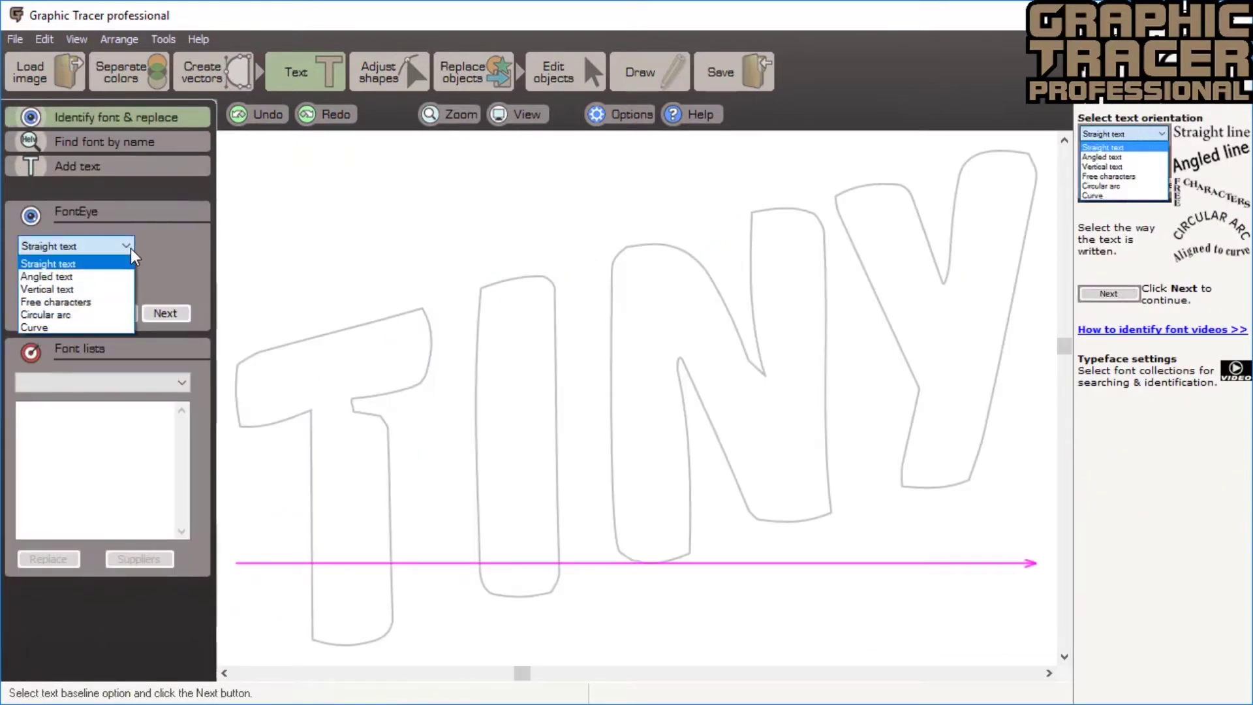
click(110, 275)
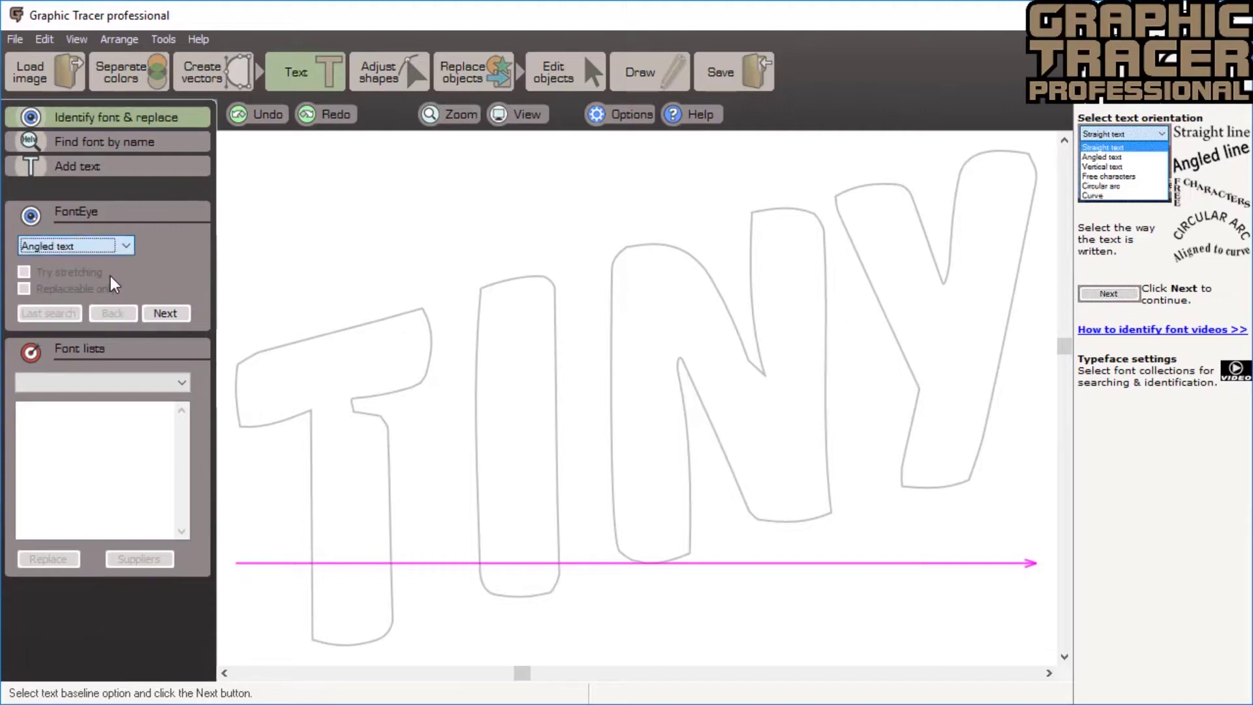
click(165, 313)
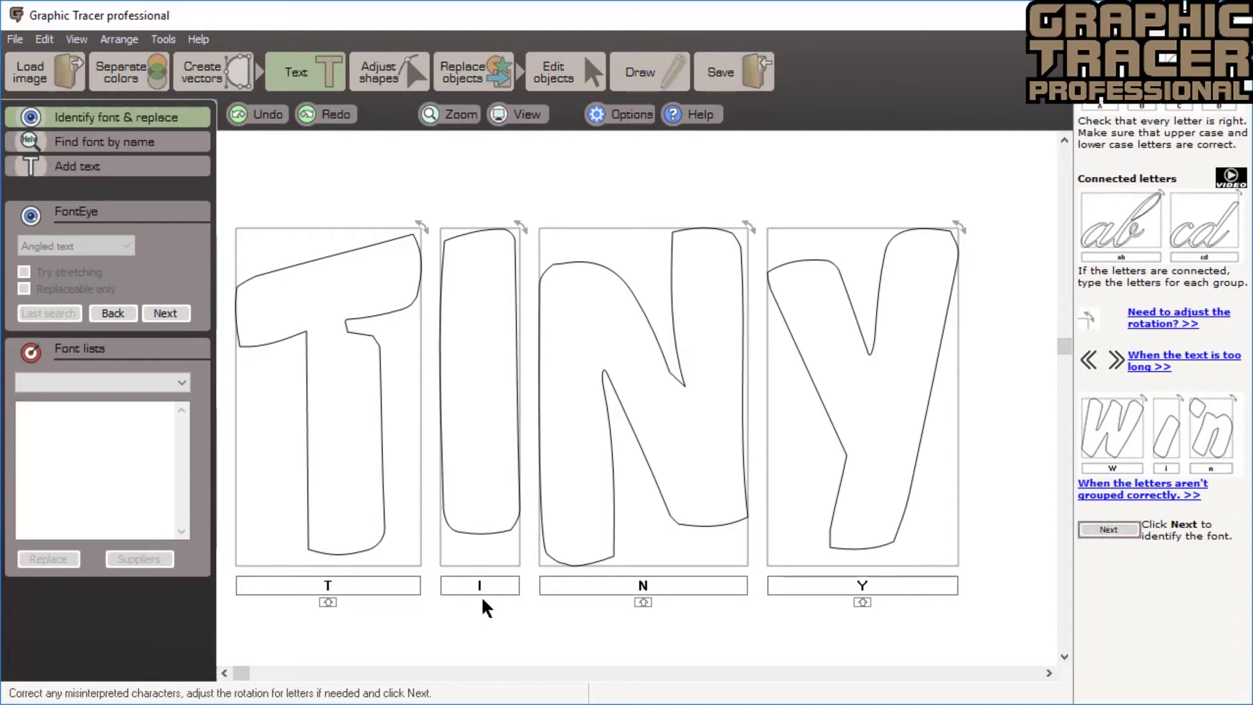
text(I)
click(165, 312)
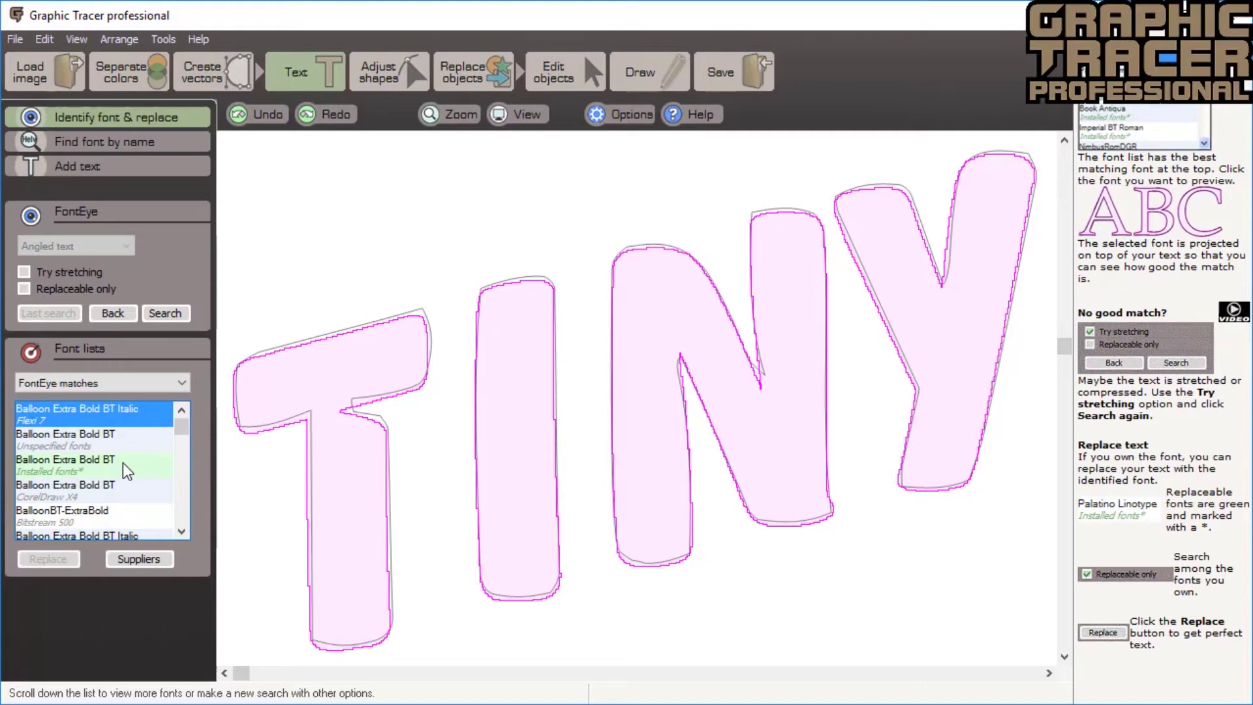
- Pick installed Balloon Extra Bold BT, check the T overlay, and replace the TINY lettering
click(123, 463)
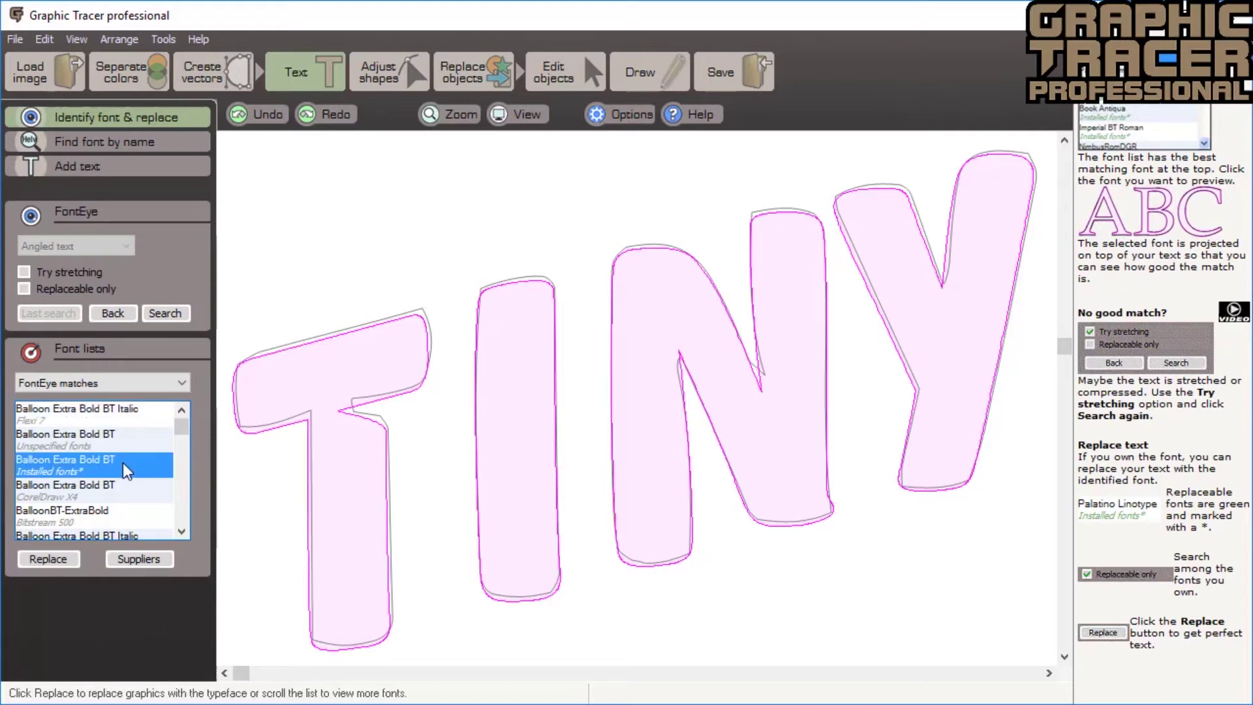
click(334, 495)
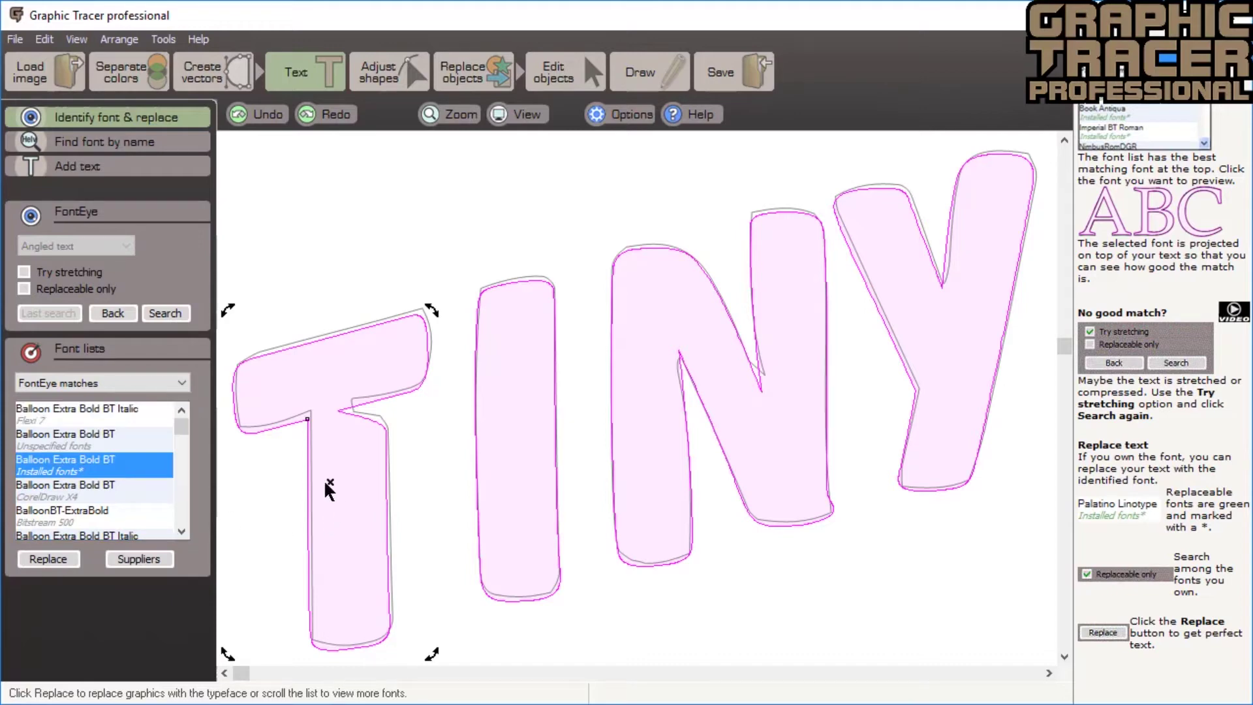
click(328, 480)
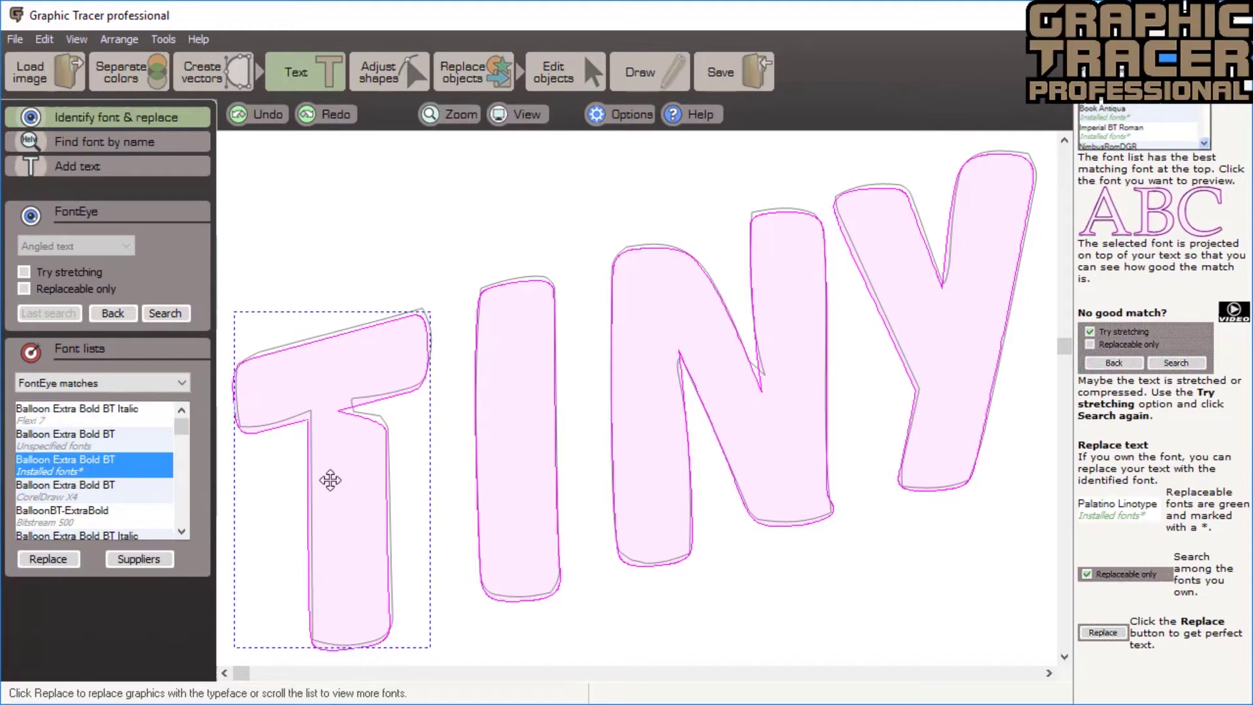
click(329, 480)
click(432, 525)
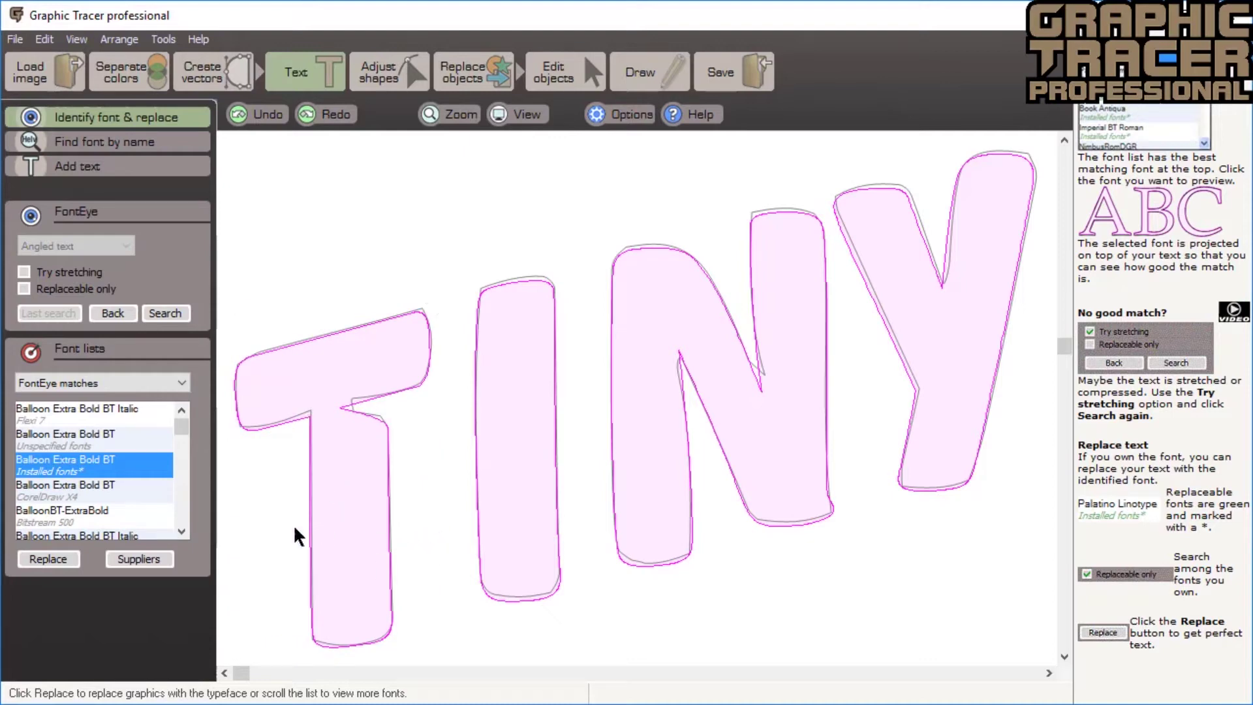
click(67, 558)
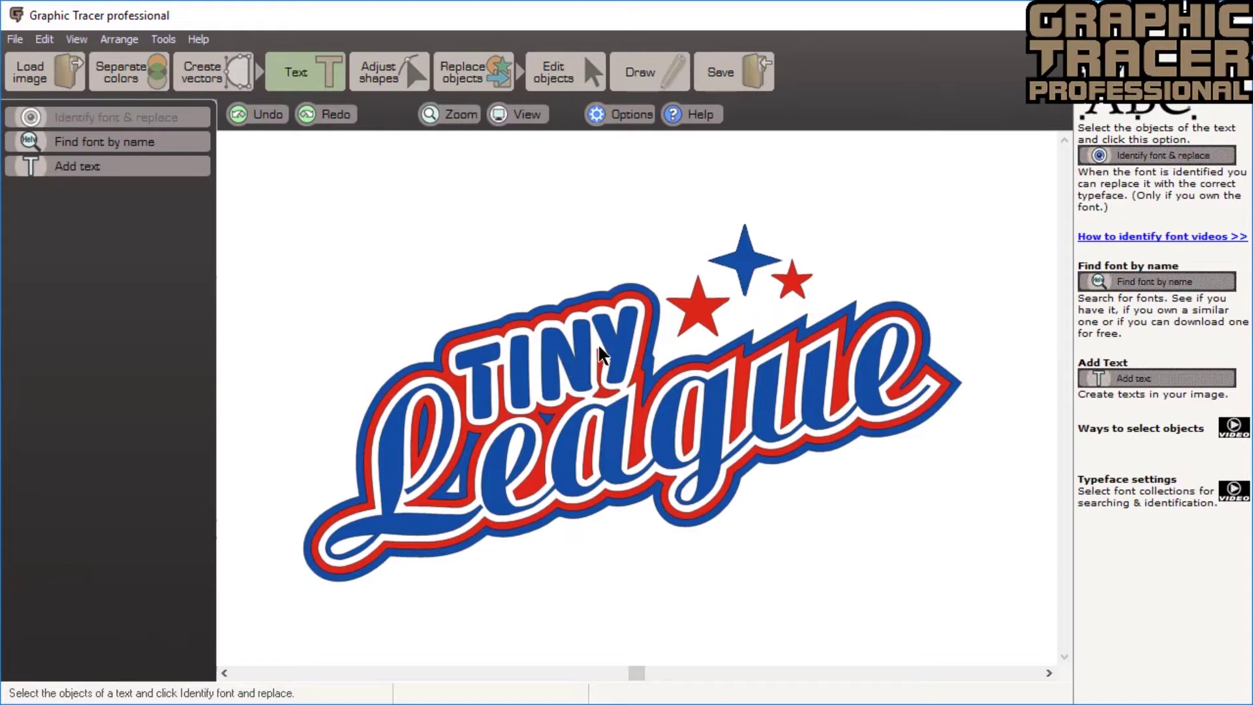
- Set up the League lettering for font identification as angled text split into characters
click(403, 513)
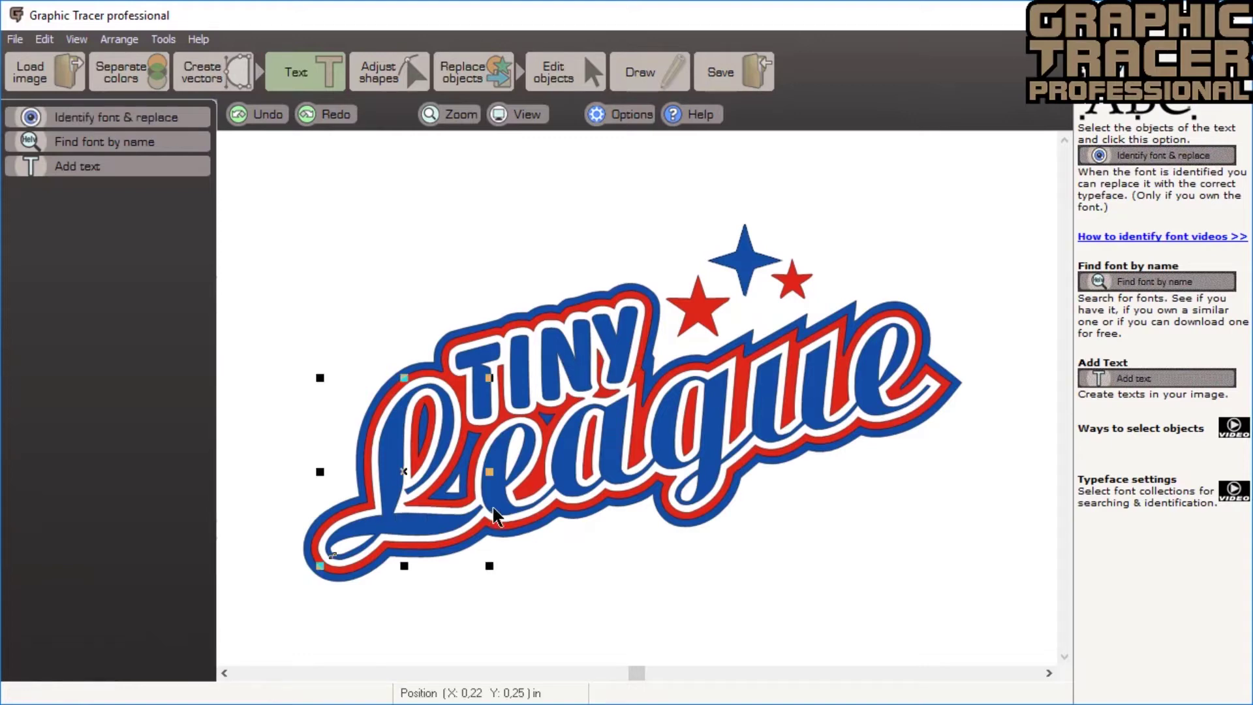
click(176, 122)
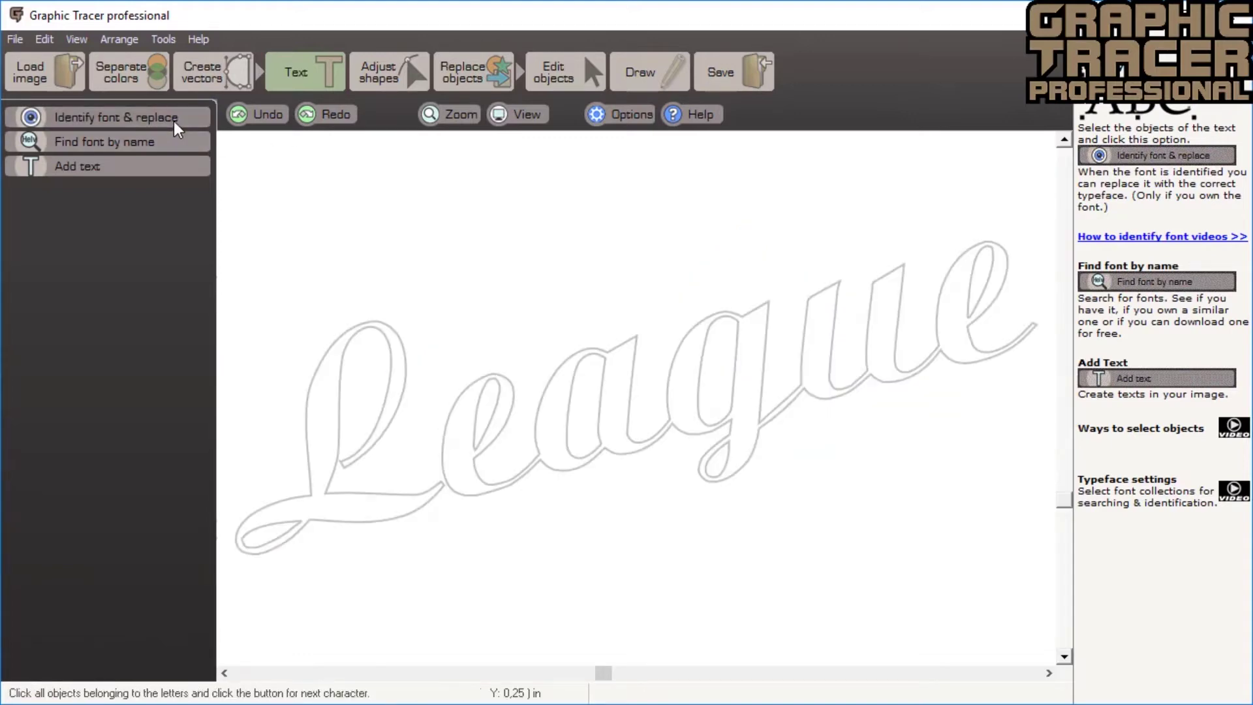
click(124, 244)
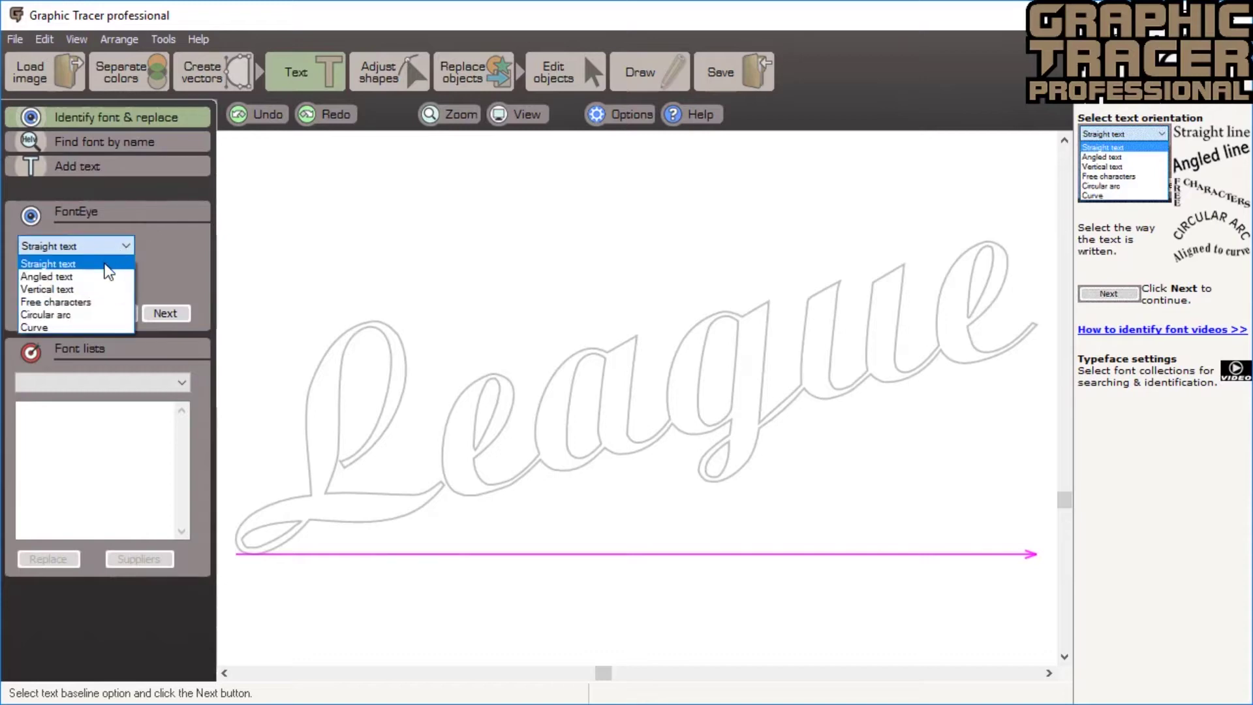
click(105, 276)
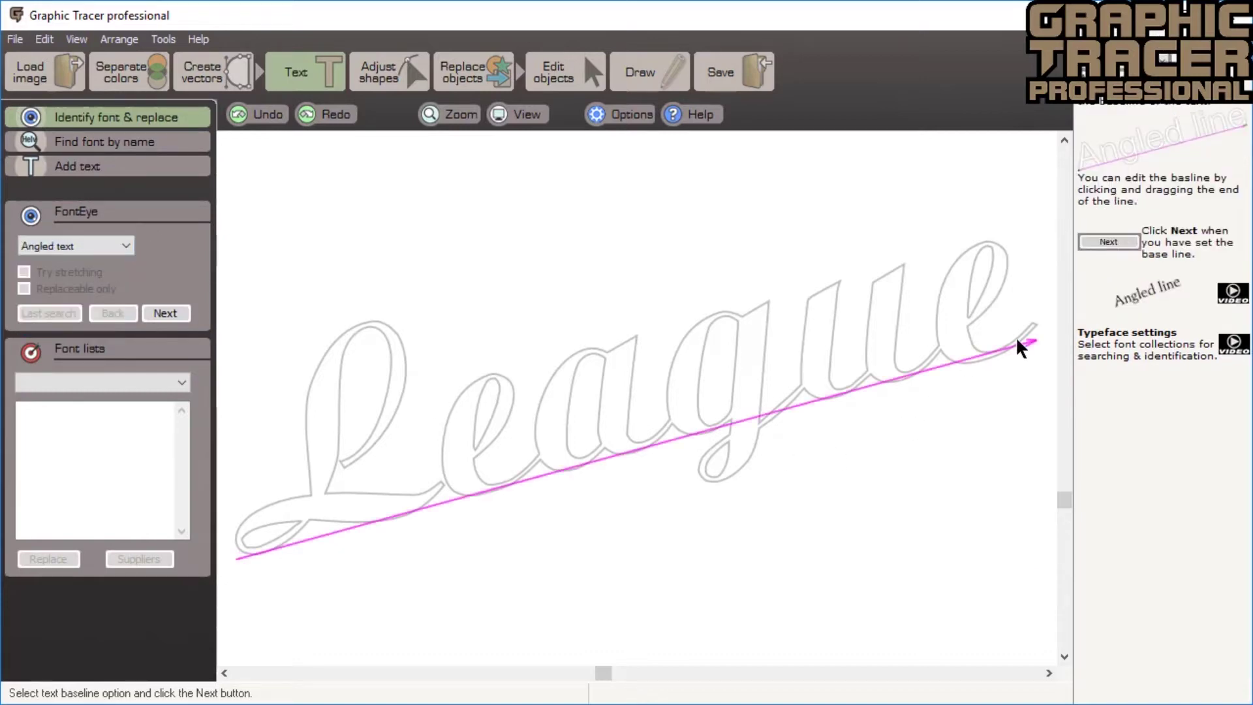
drag(1034, 338, 1038, 342)
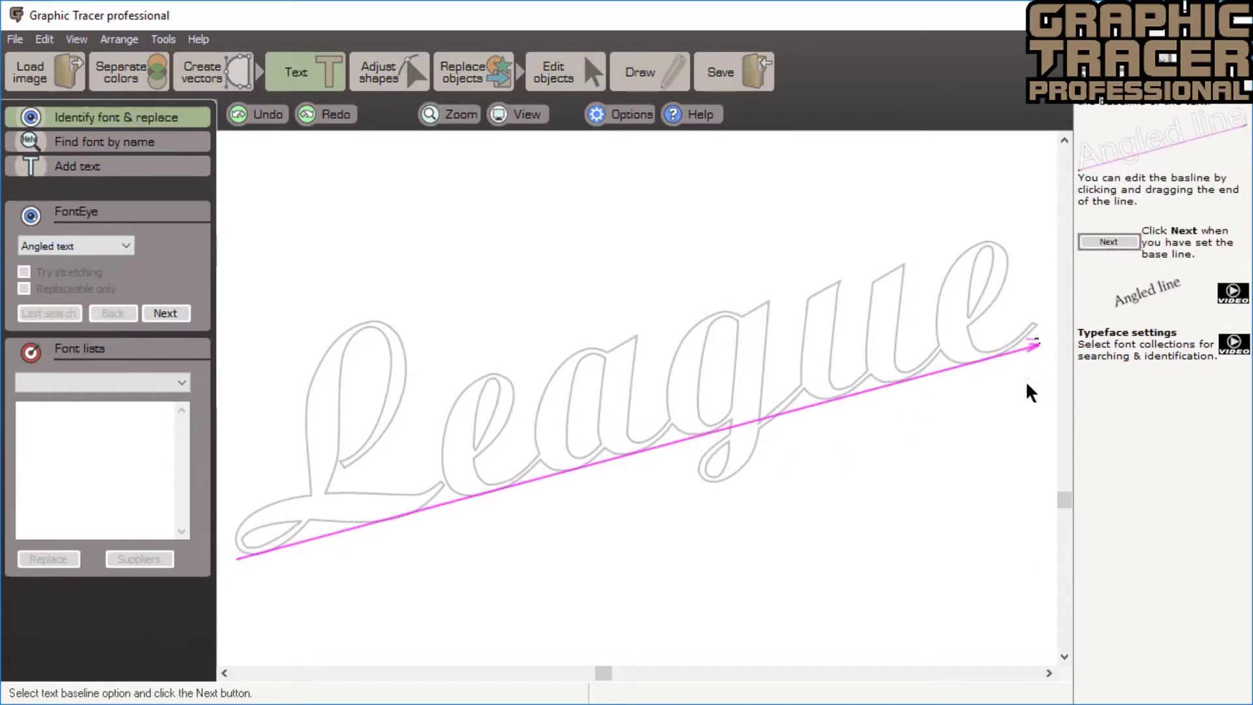
click(184, 313)
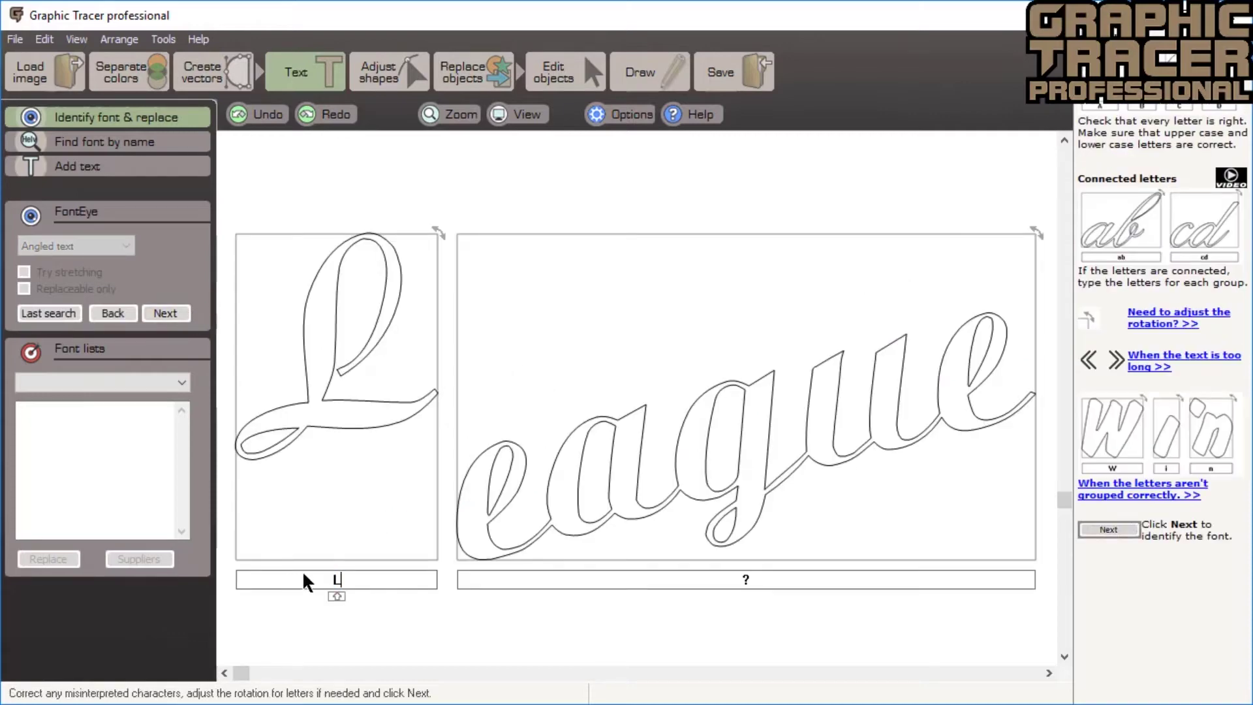
- Enter 'eague' for the second letter group, identify the font, and replace with the top match
click(762, 579)
text(eague)
click(166, 313)
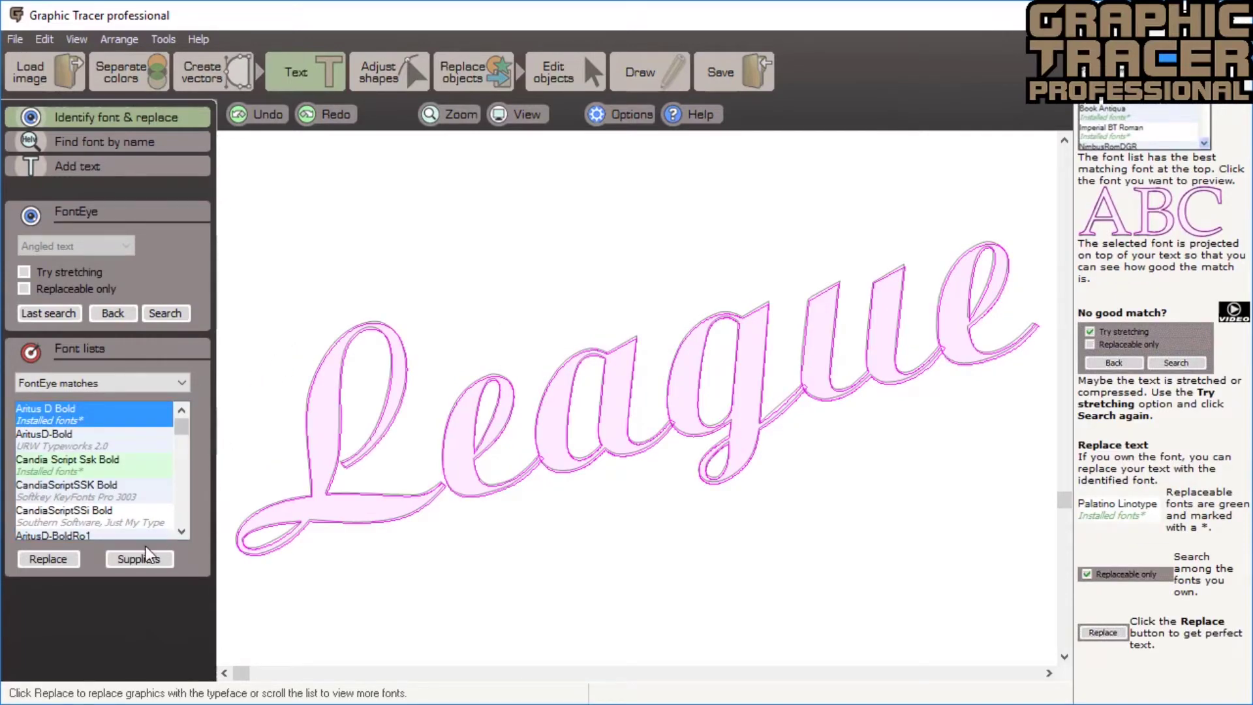
click(48, 558)
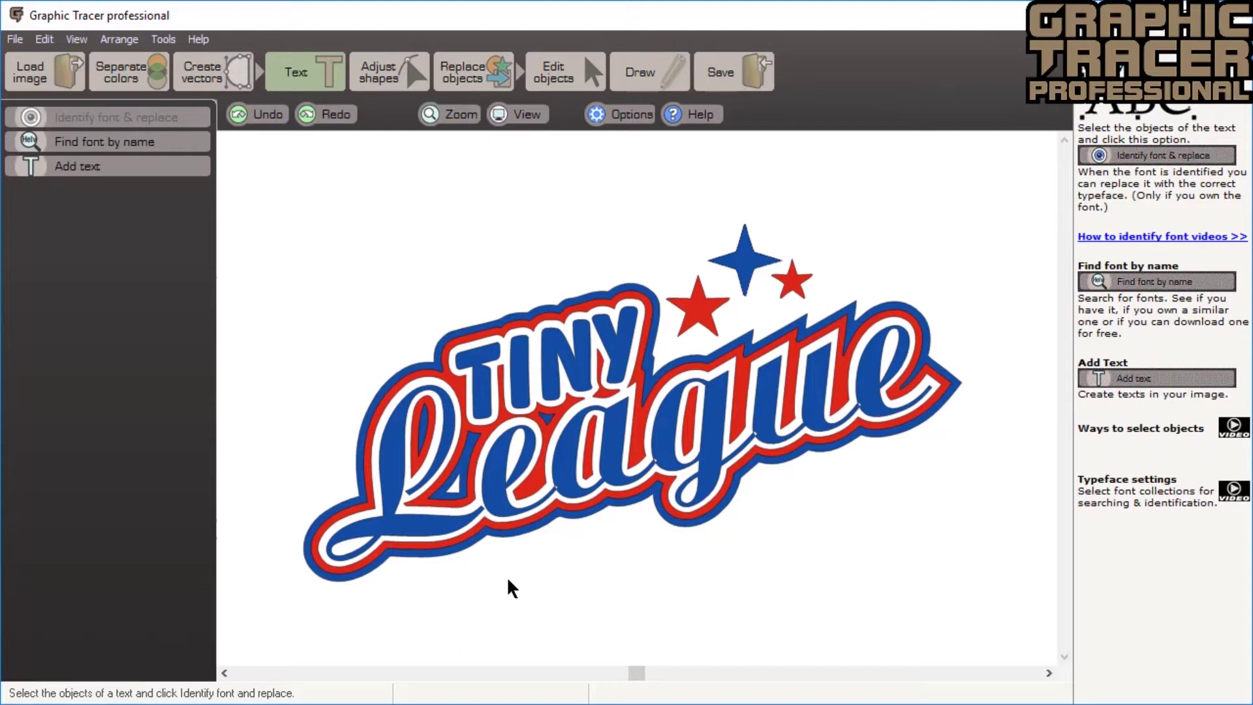
scroll(635, 396, up, 3)
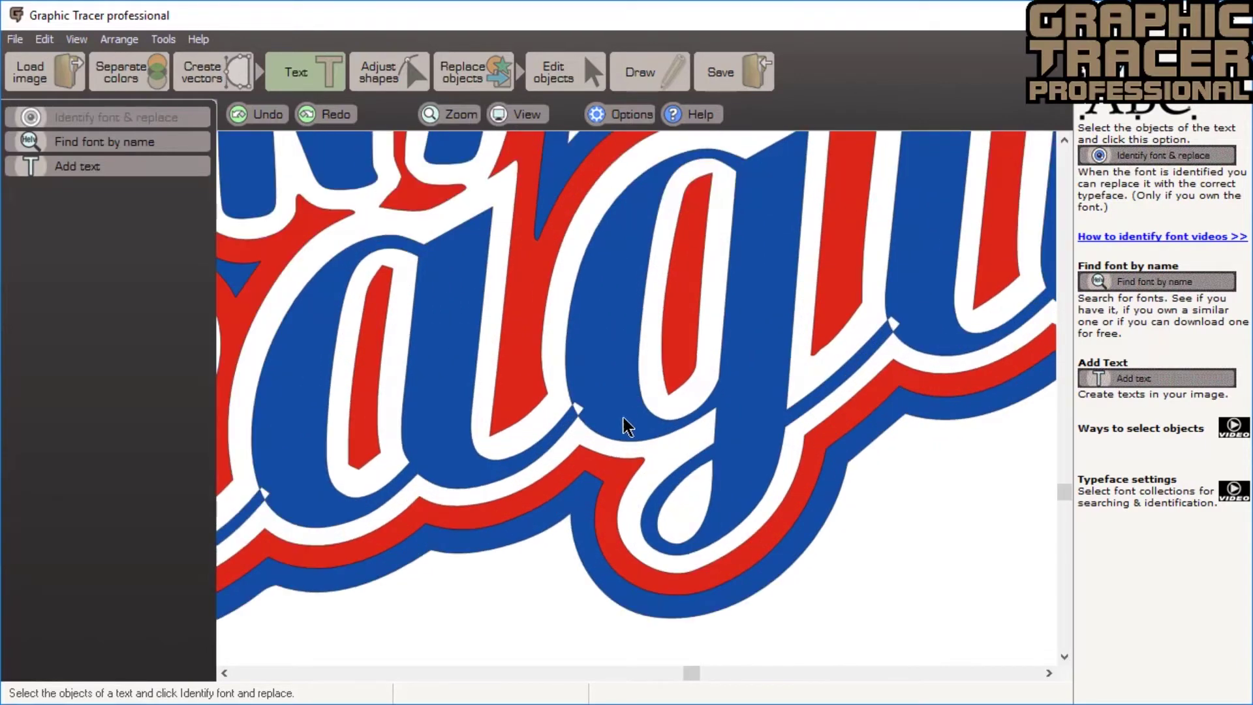
- Weld the blue League letter object using Edit objects > Shaping, then clear the selection
click(600, 418)
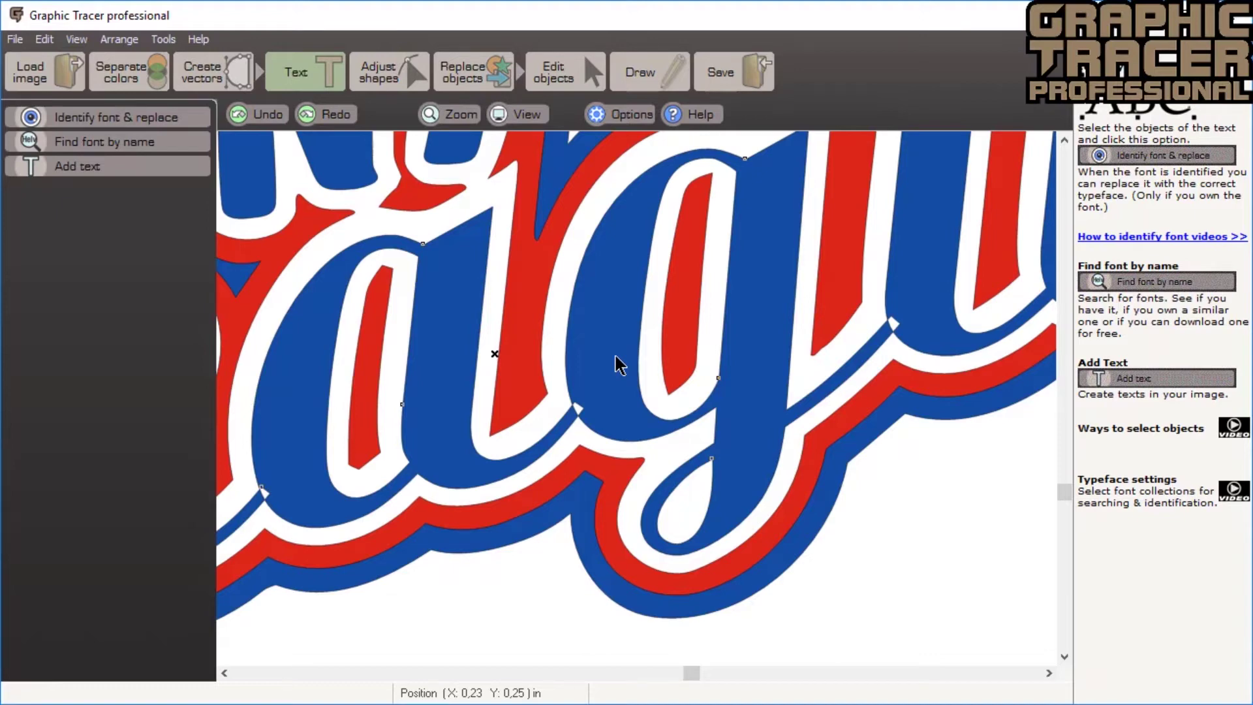
click(533, 66)
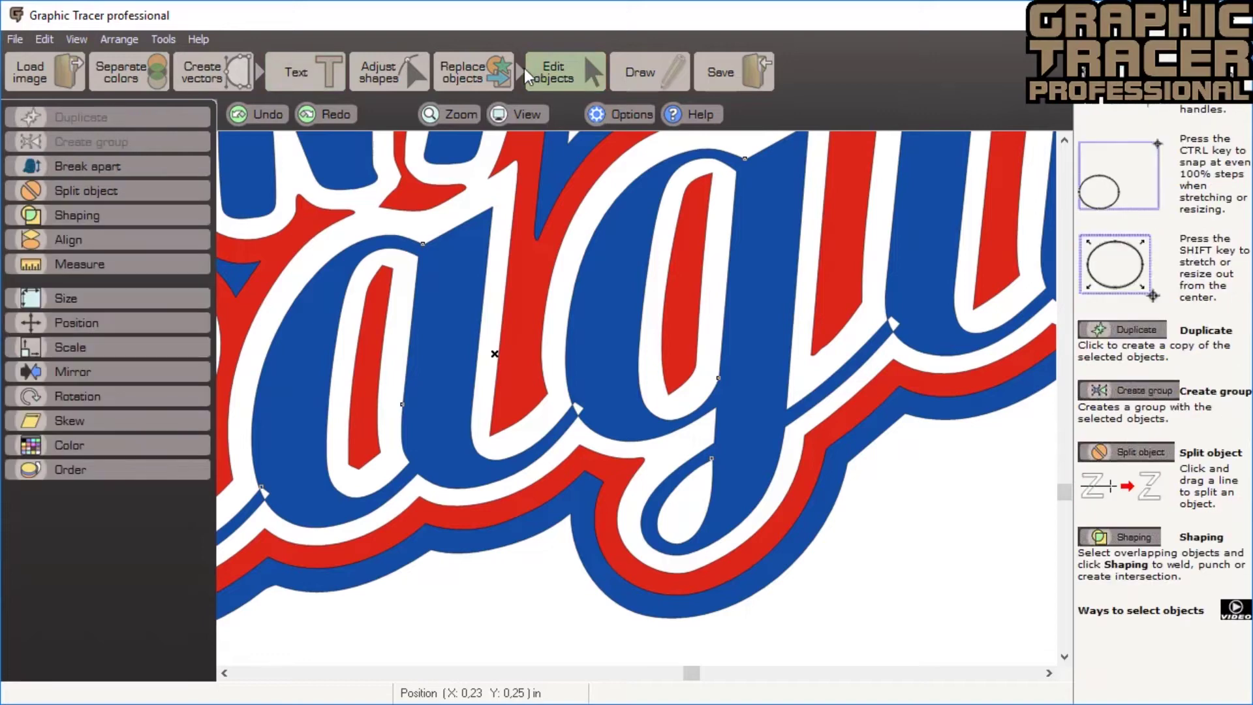
click(132, 214)
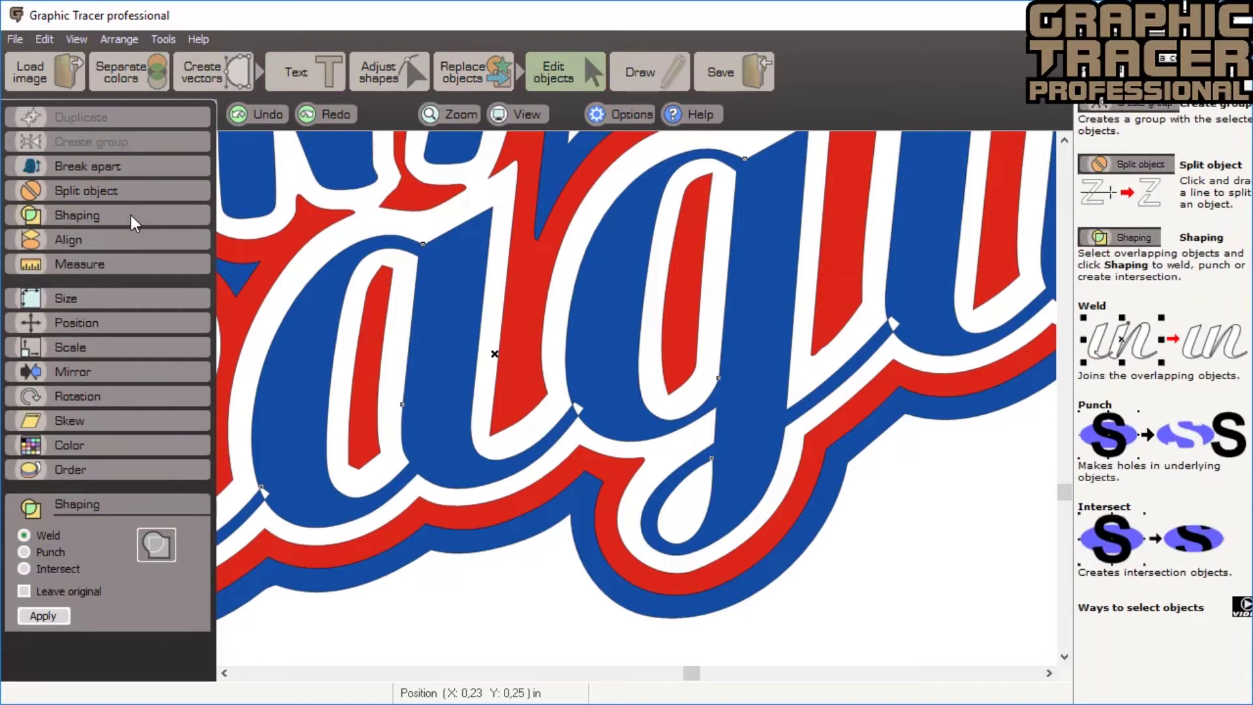
click(58, 616)
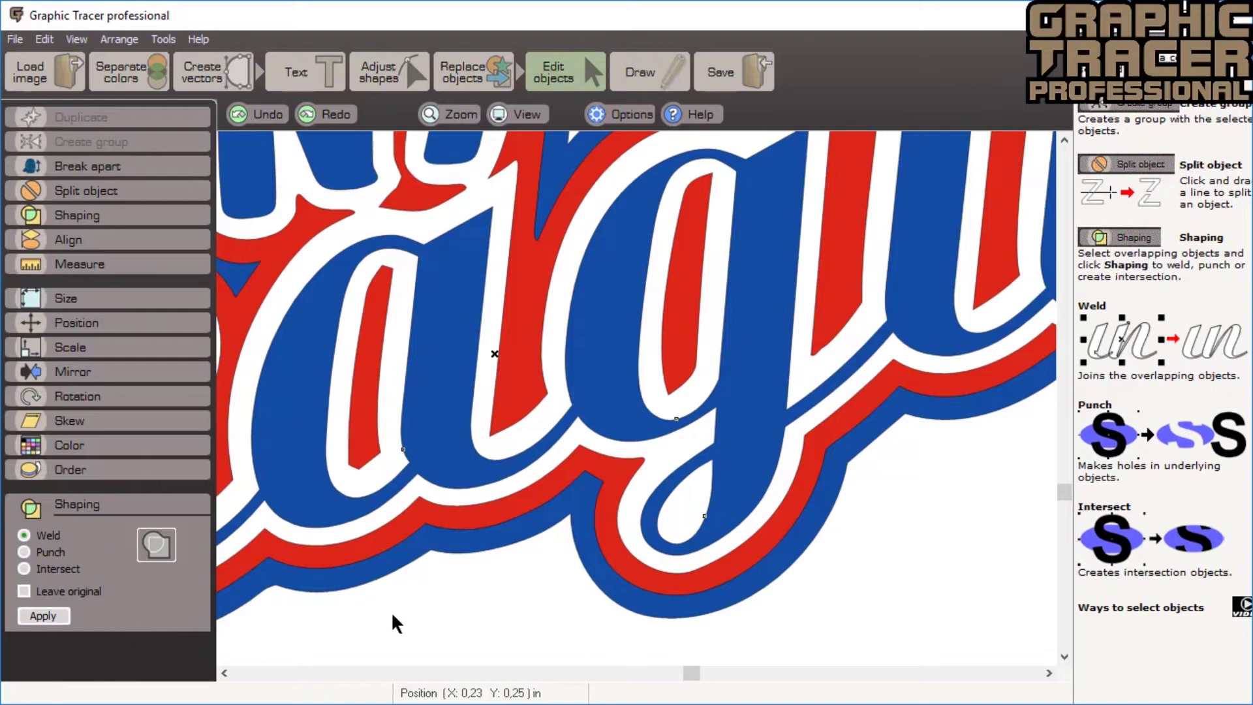
click(422, 623)
scroll(636, 395, down, 3)
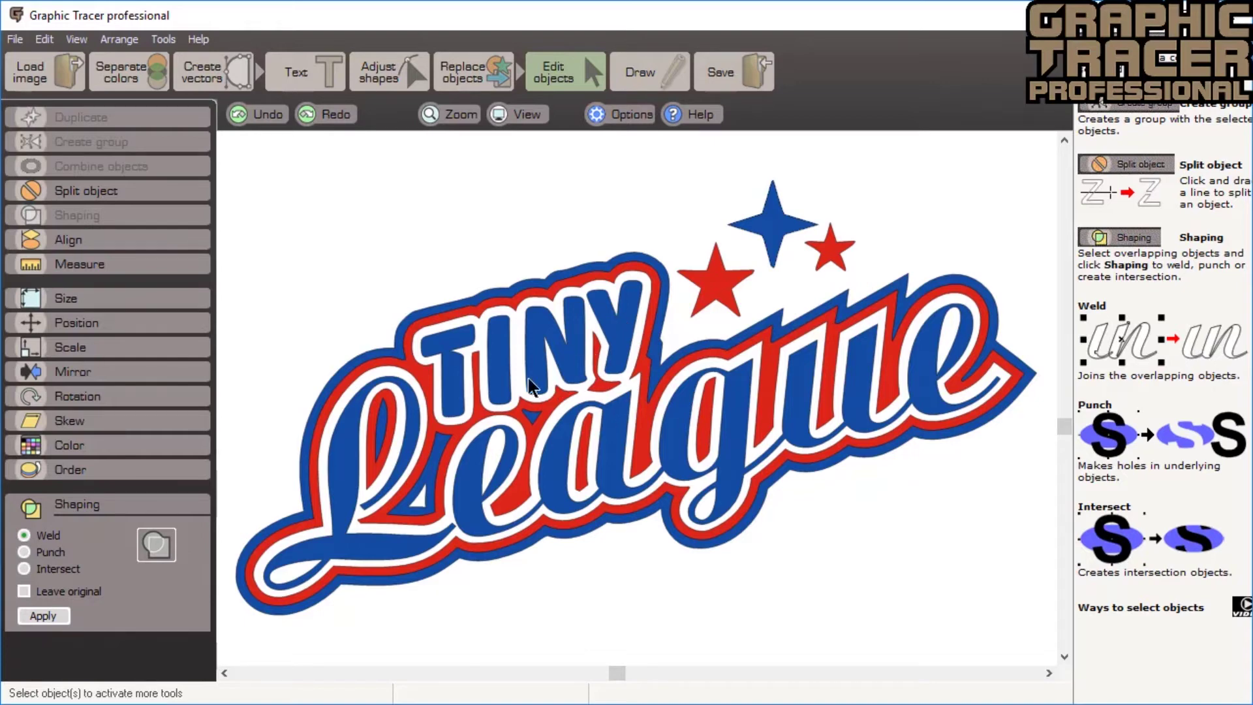
- Select all objects and apply an outside, pointed-corner replacement contour at 0.05 in
click(506, 385)
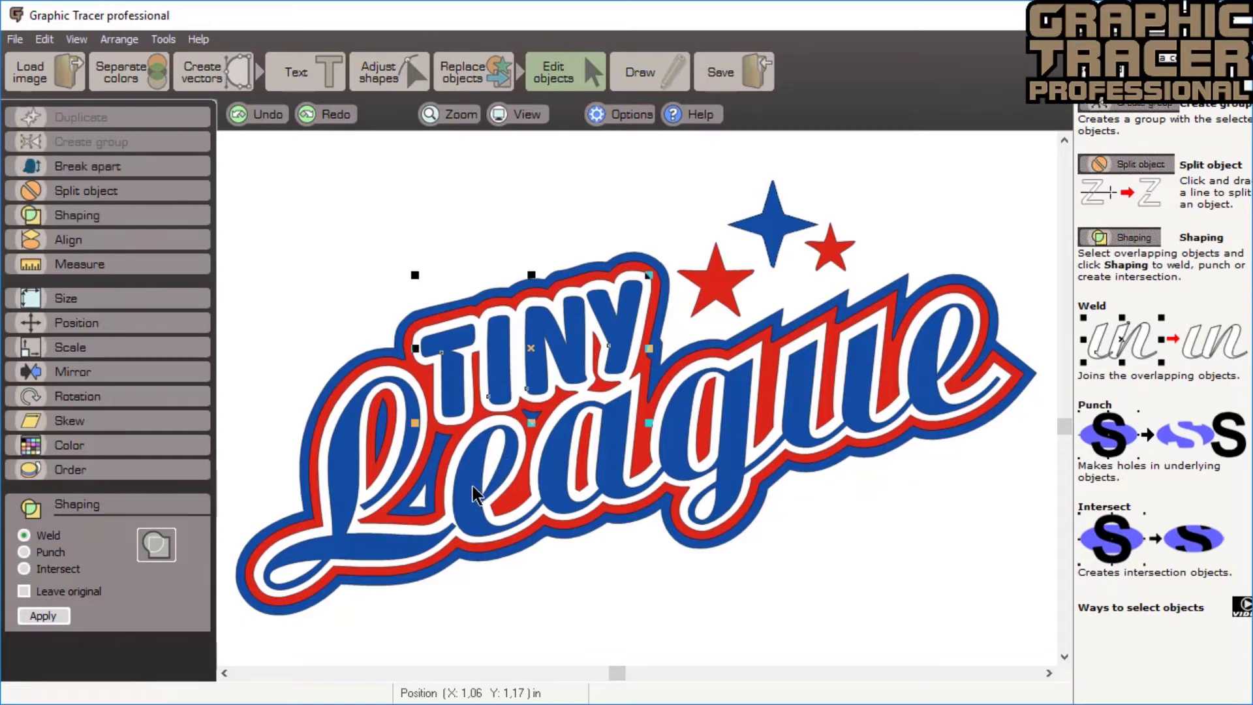
key(ctrl+a)
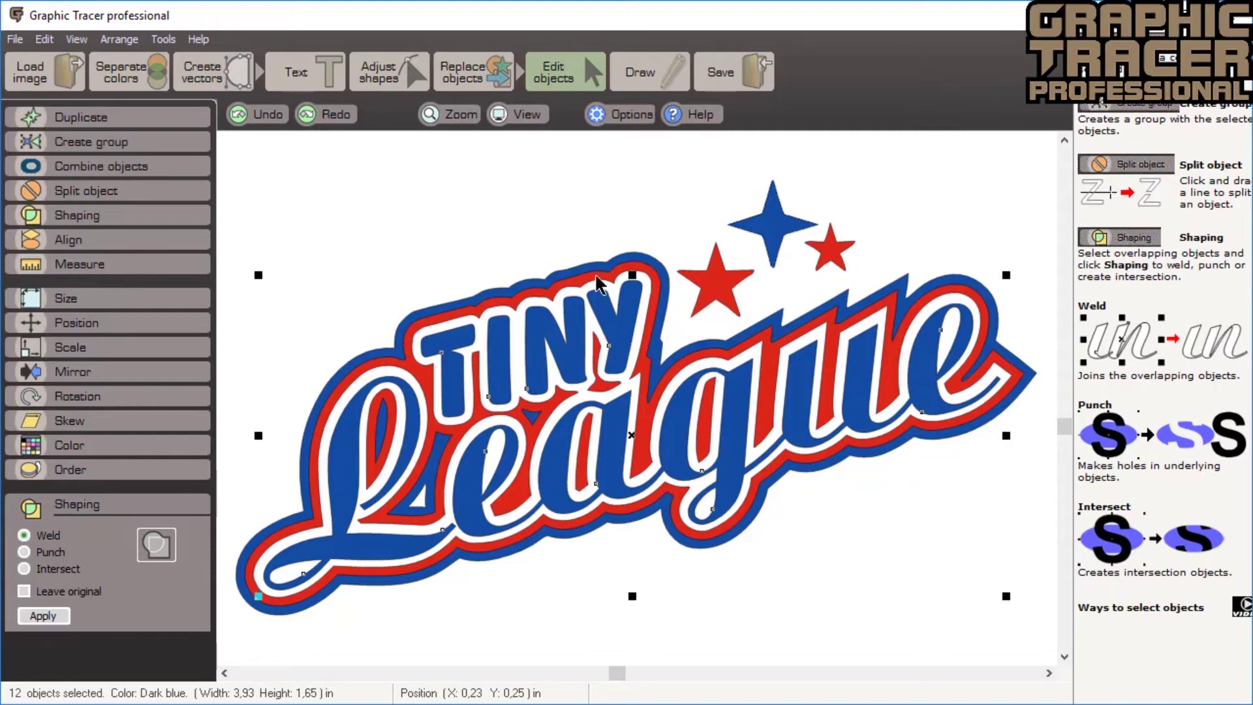
click(461, 61)
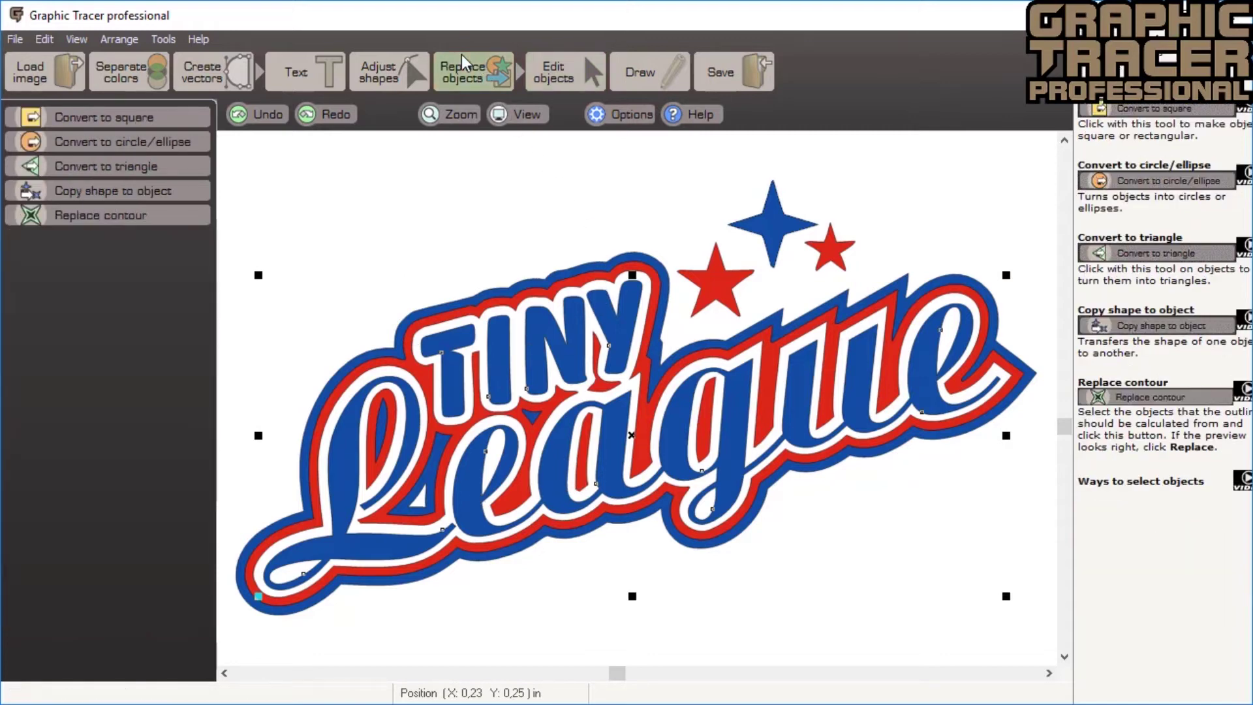
click(191, 213)
click(183, 218)
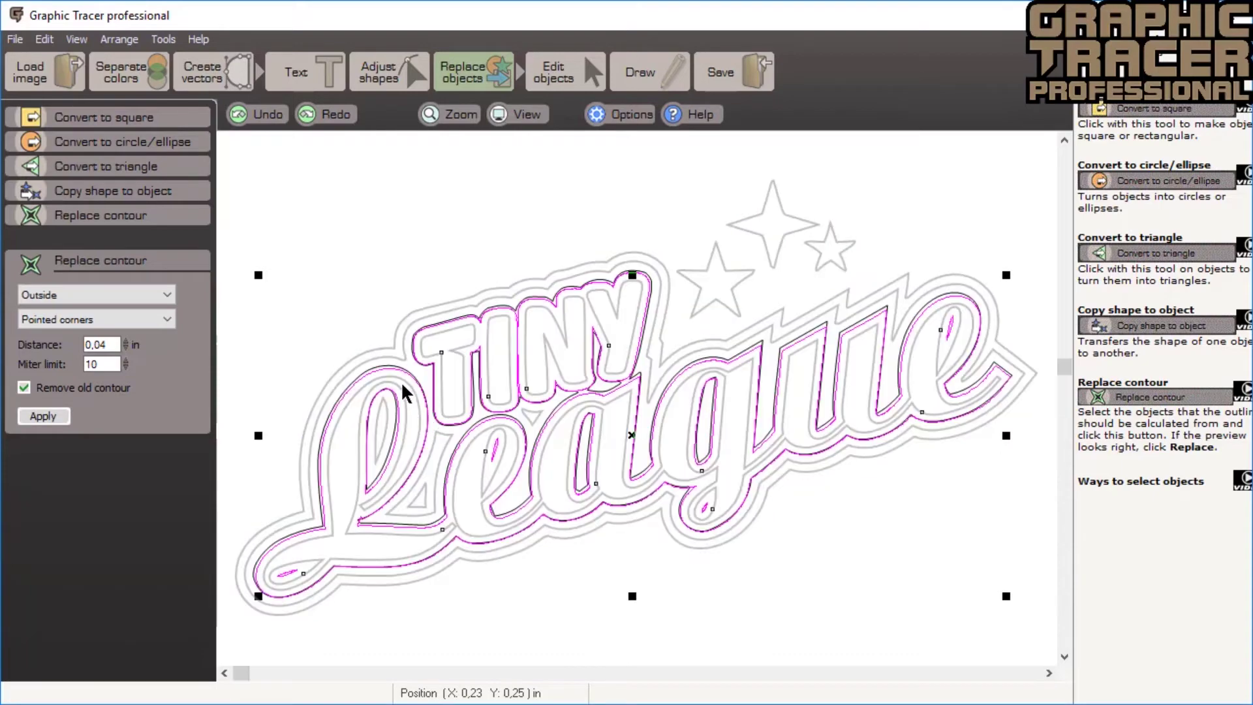
scroll(400, 381, up, 3)
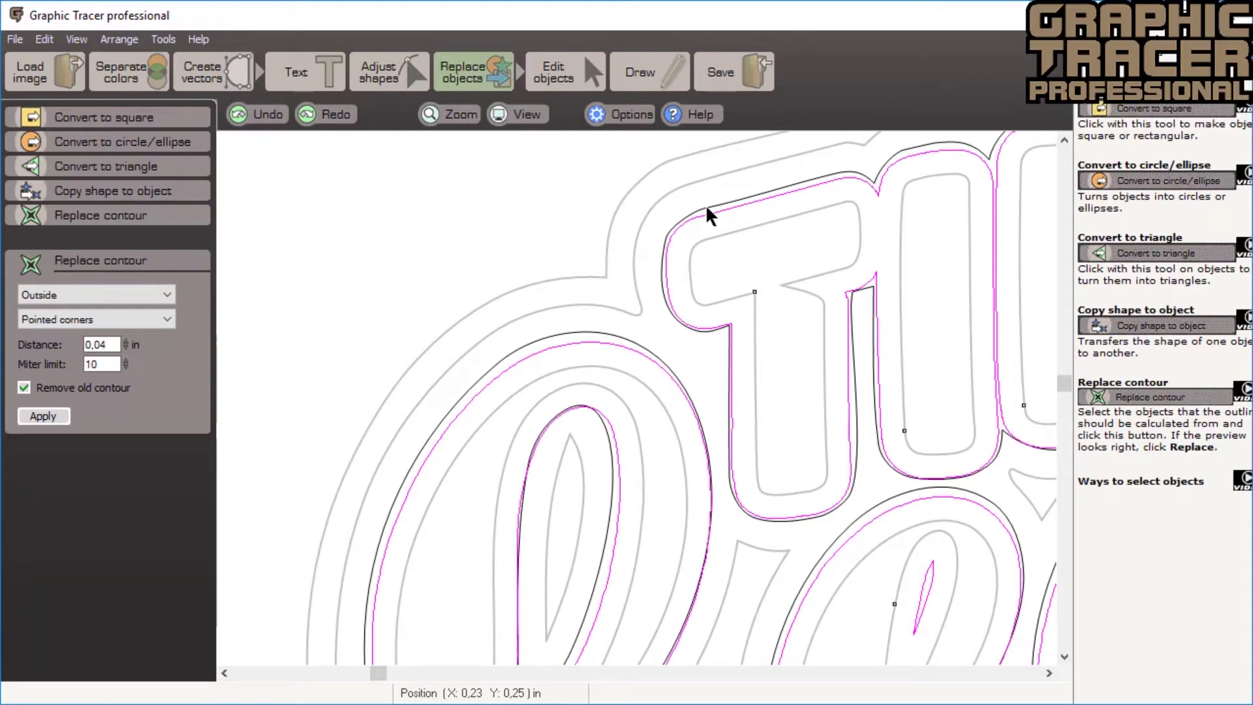
click(125, 340)
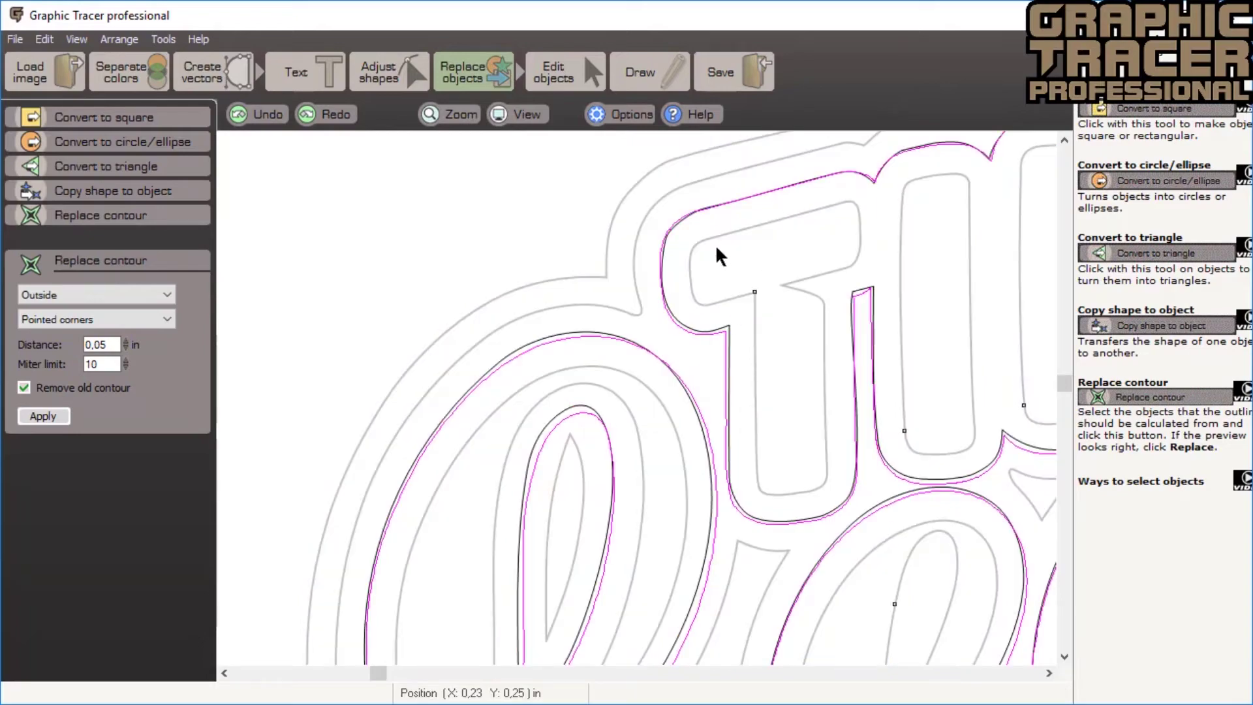
scroll(753, 419, down, 3)
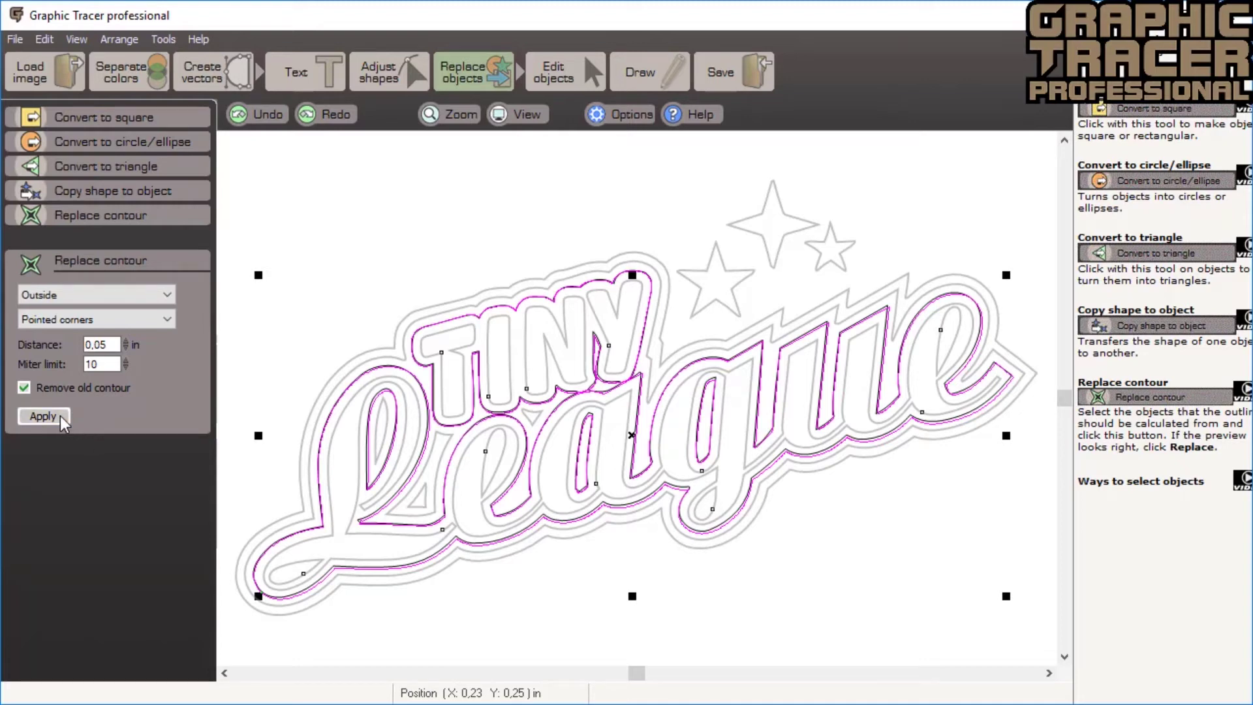
click(43, 416)
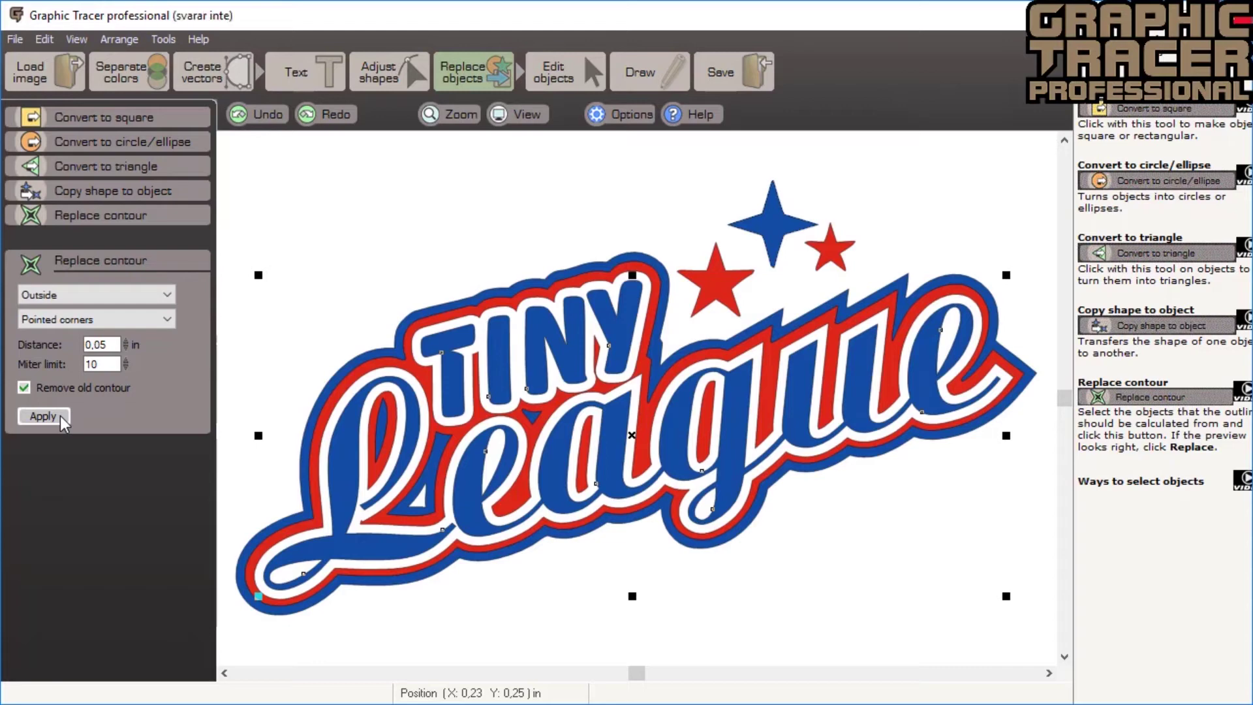
- Raise the contour distance to 0.10 in and preview it
click(126, 341)
click(127, 341)
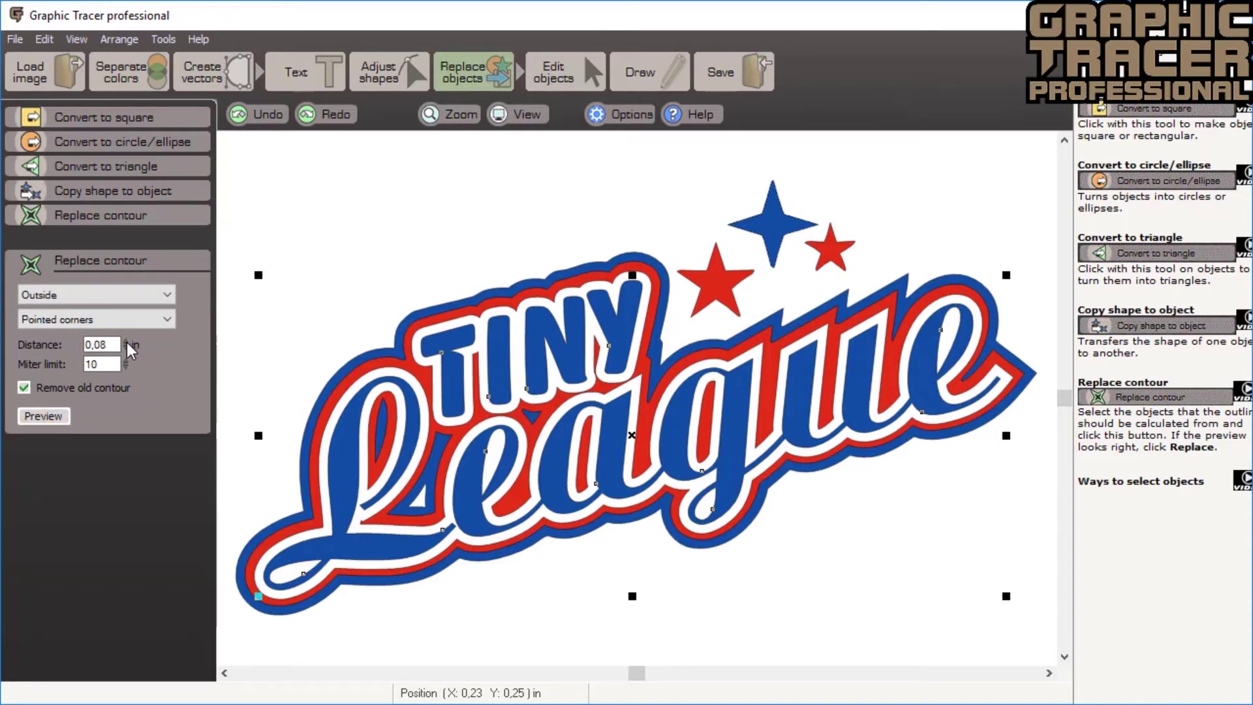
click(127, 340)
click(59, 421)
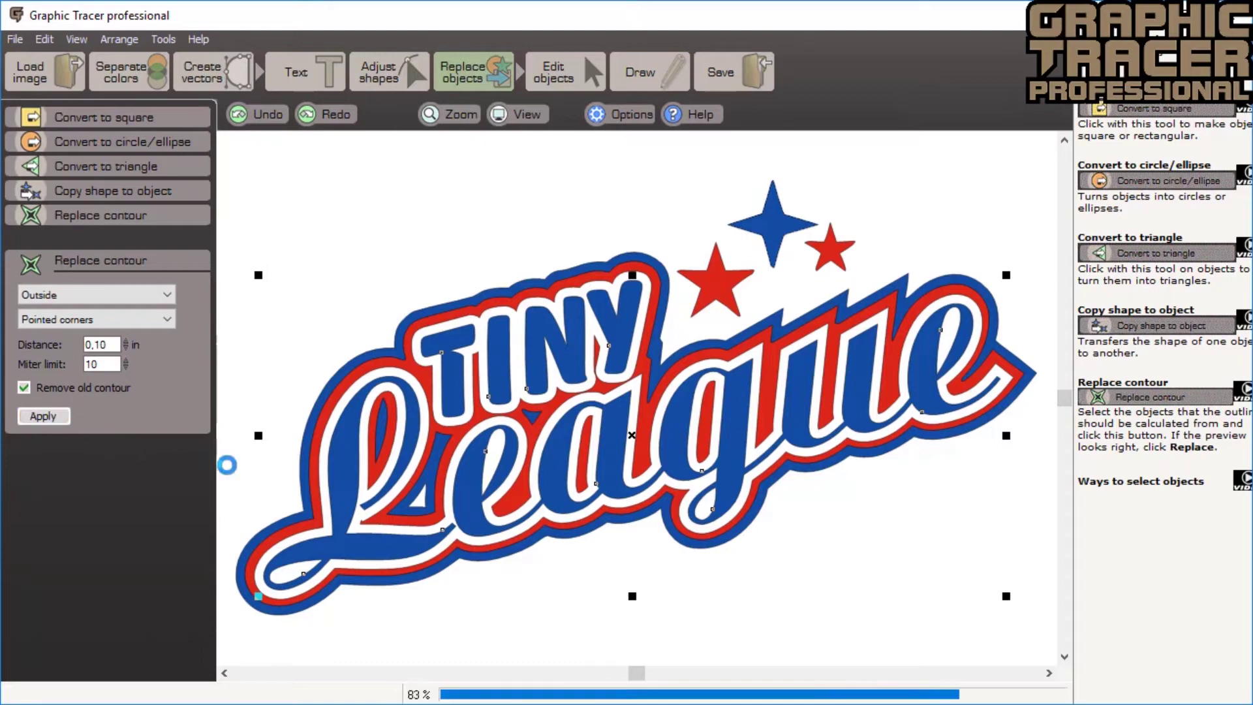
scroll(635, 395, up, 3)
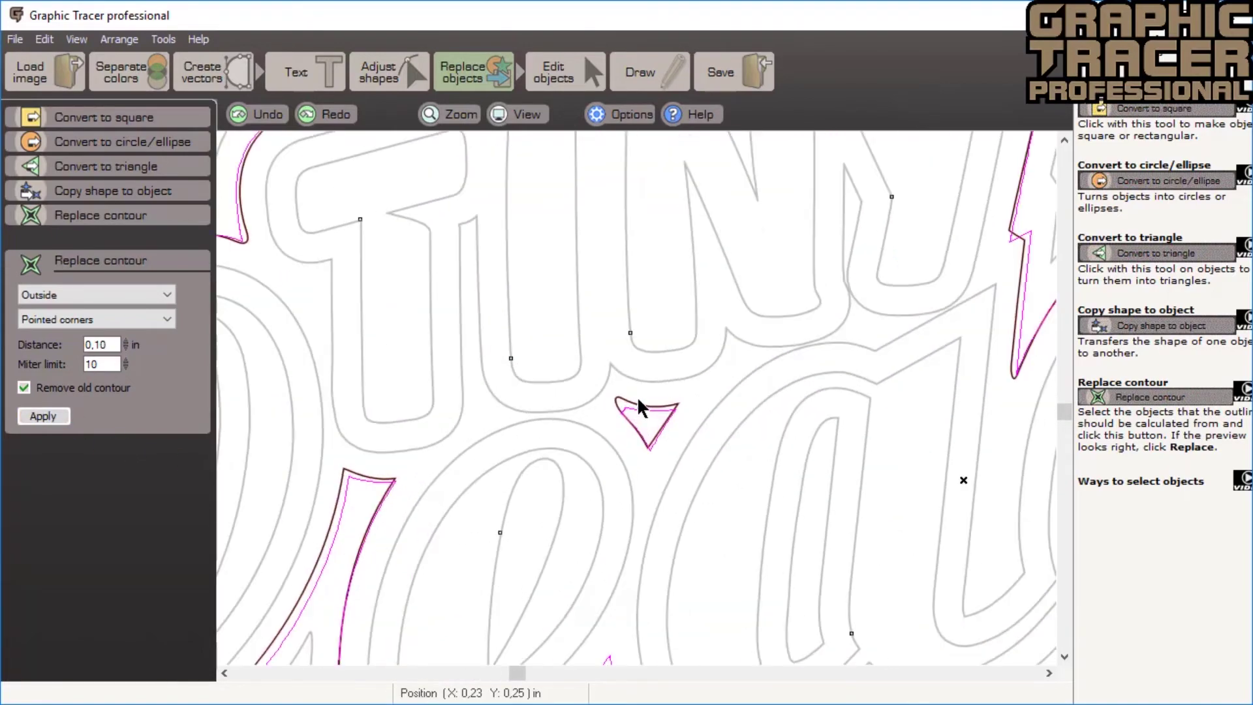
- Add the inner teardrop contour to the selection and apply the 0.10 in contour
click(224, 673)
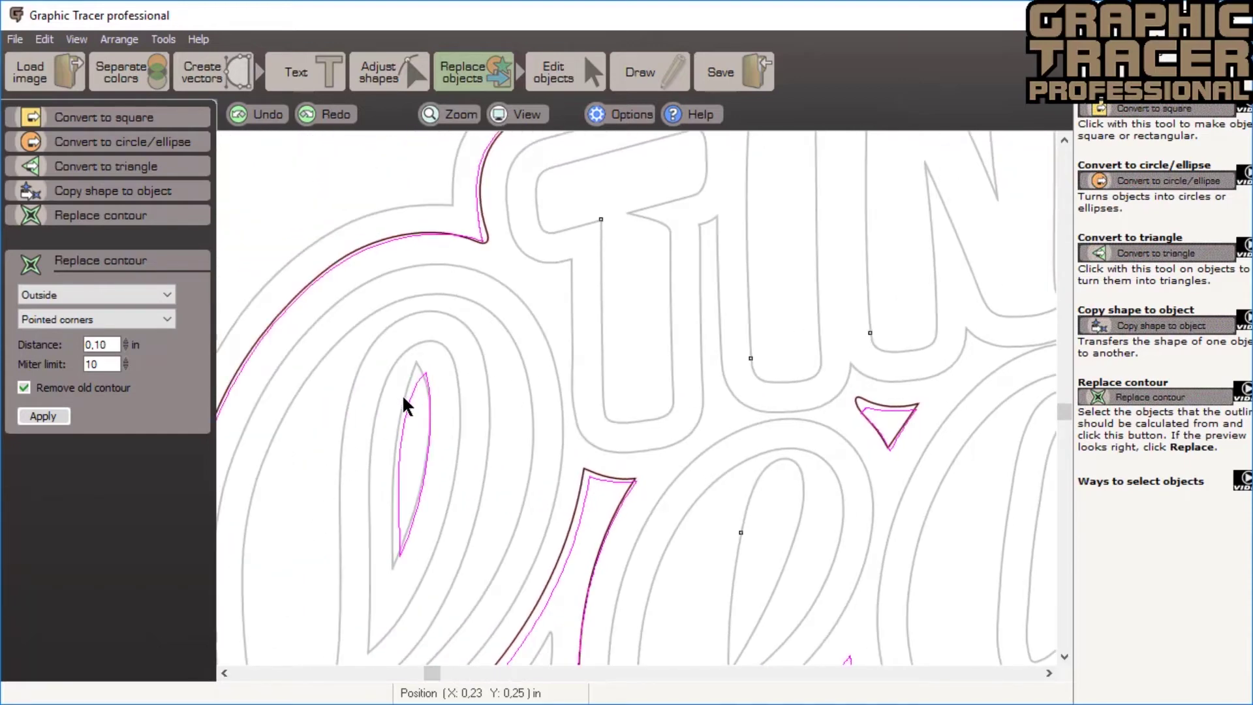
click(403, 395)
scroll(416, 422, down, 3)
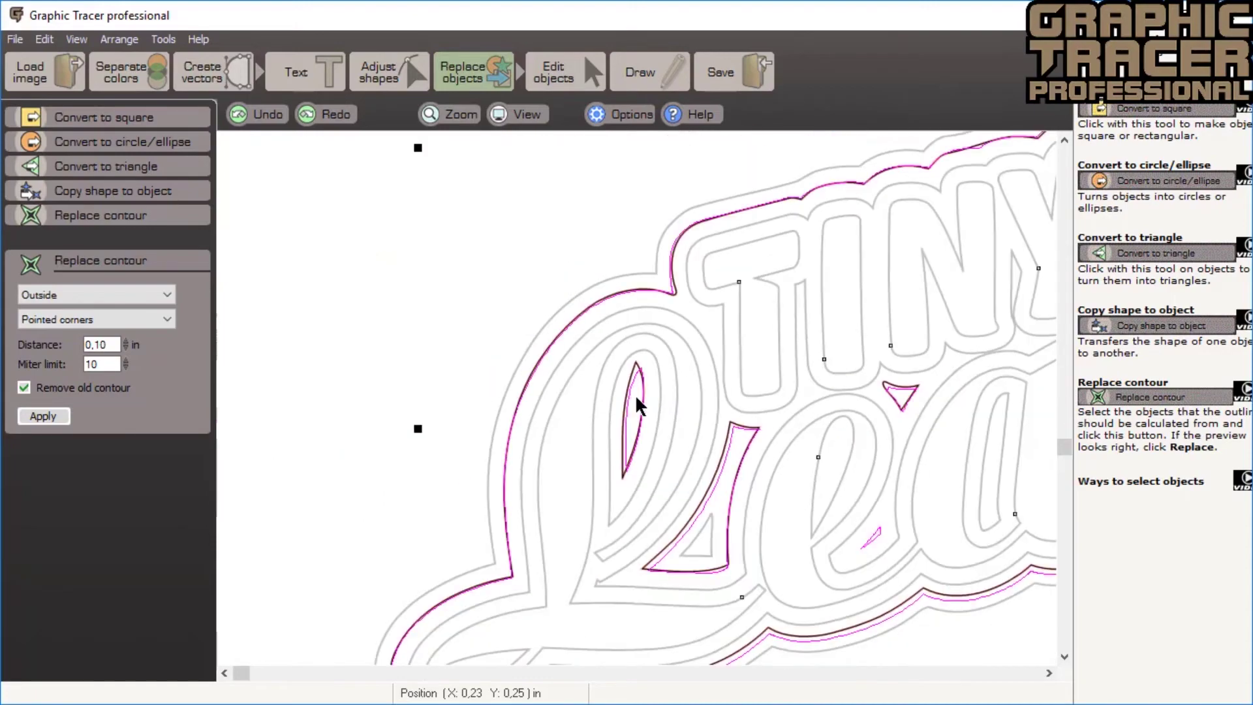
click(42, 419)
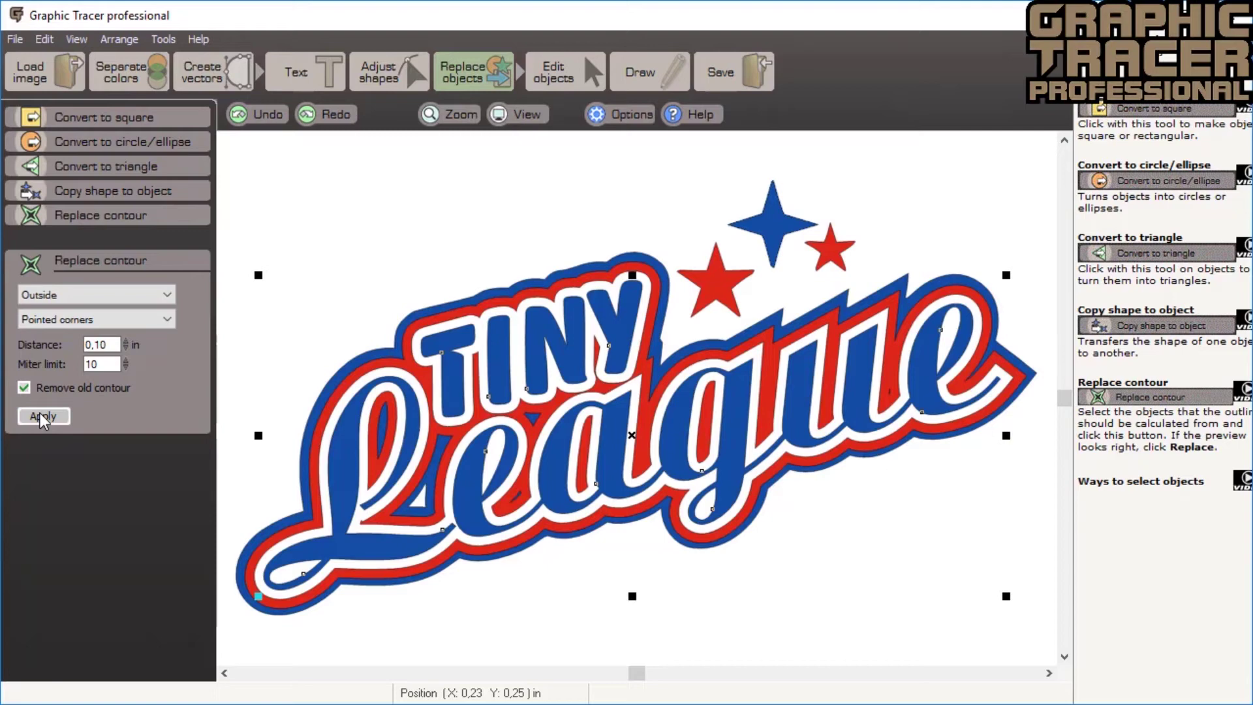
click(42, 420)
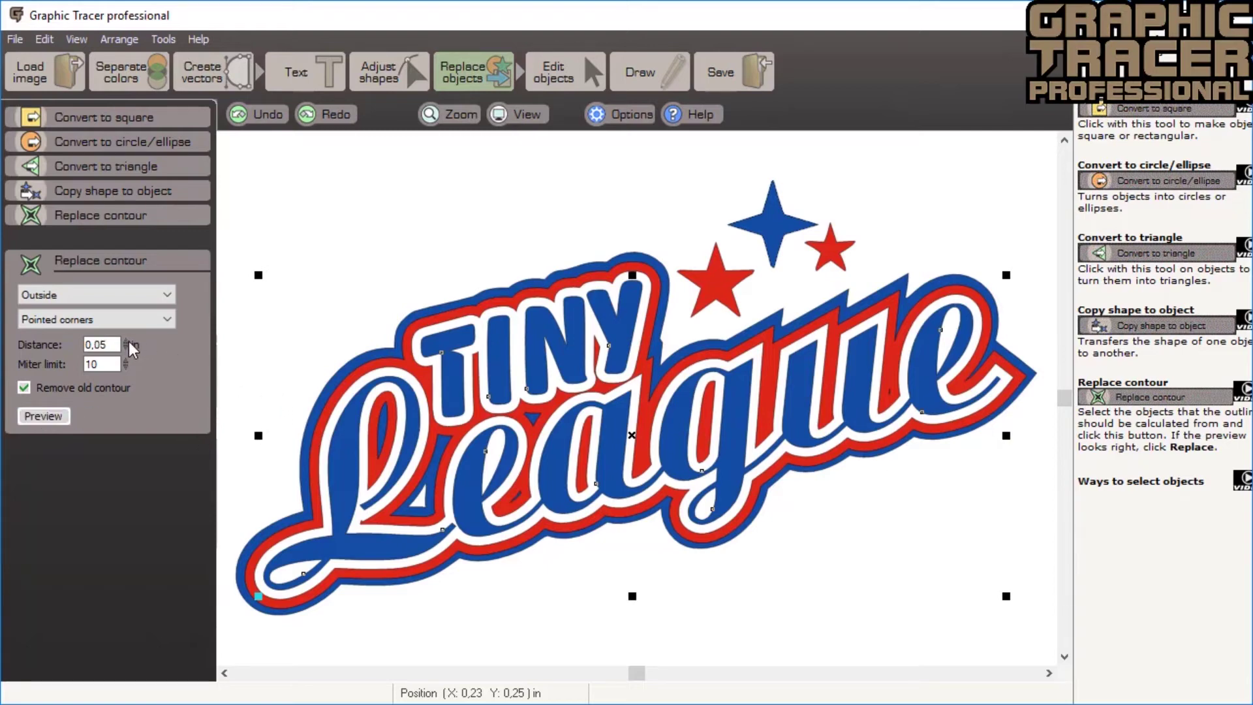
- Raise the outside contour distance to 0.15 in, preview, apply it, and deselect the artwork
click(129, 340)
click(131, 339)
click(49, 416)
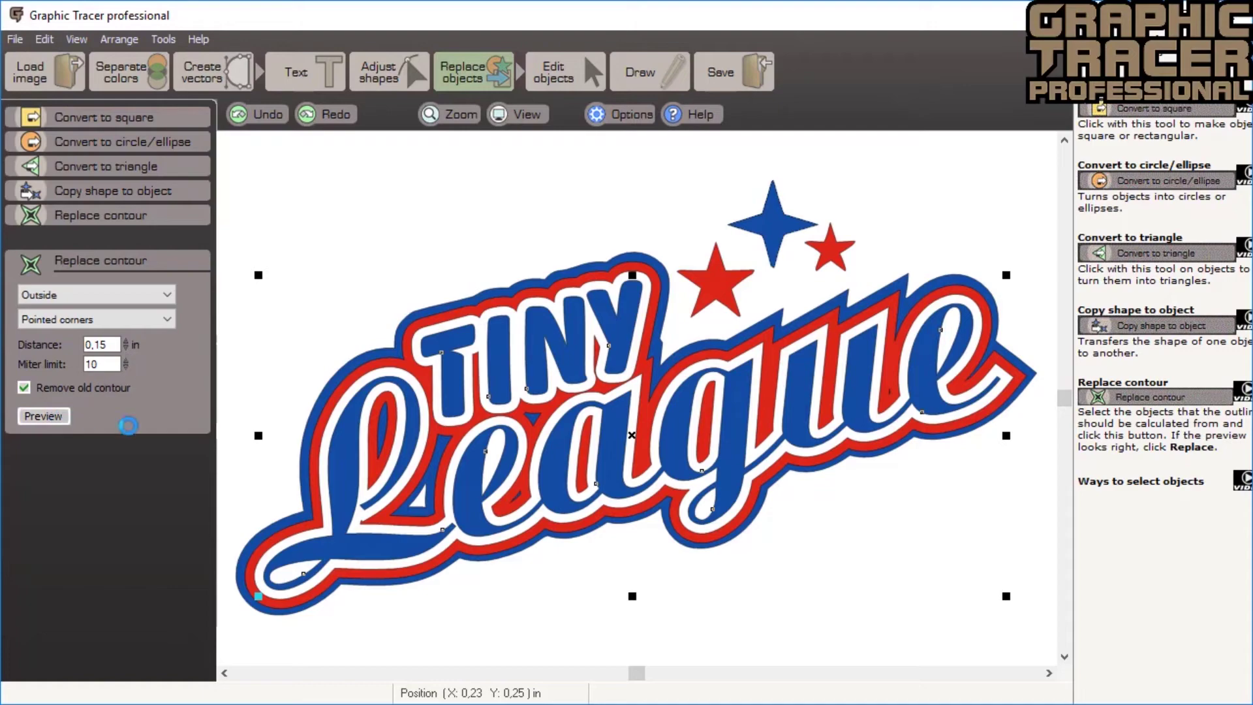
scroll(431, 519, up, 4)
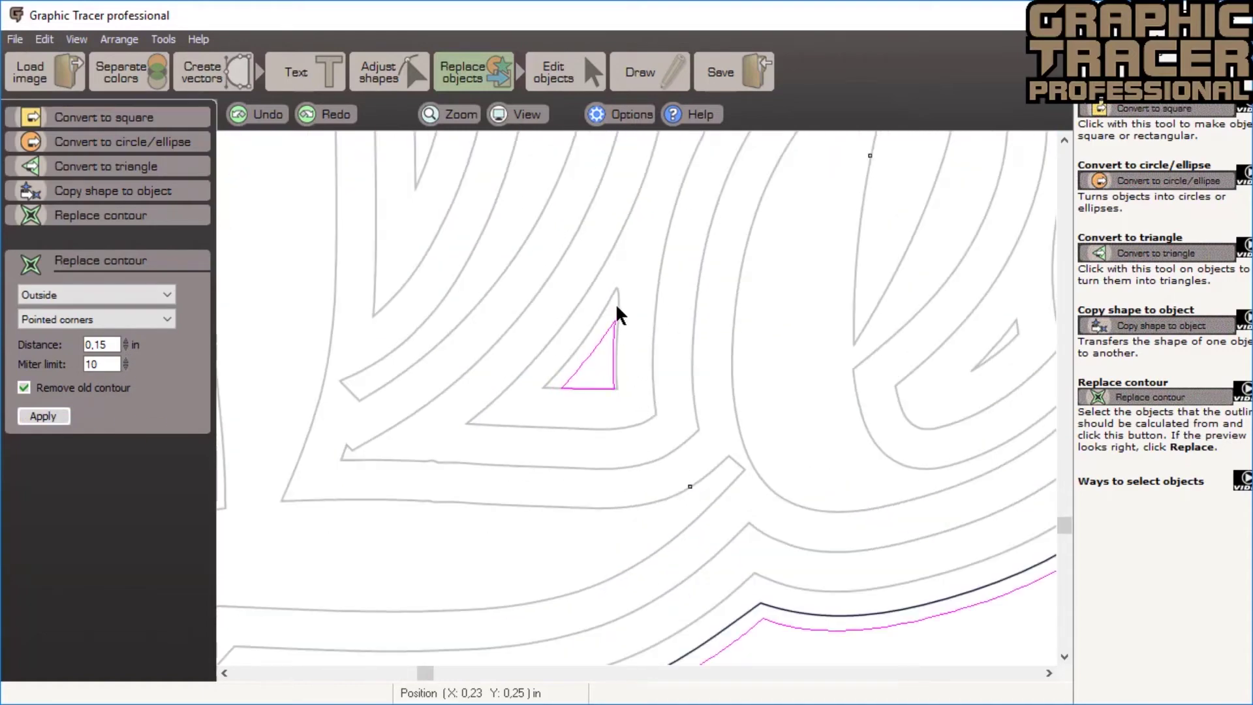
scroll(621, 323, down, 4)
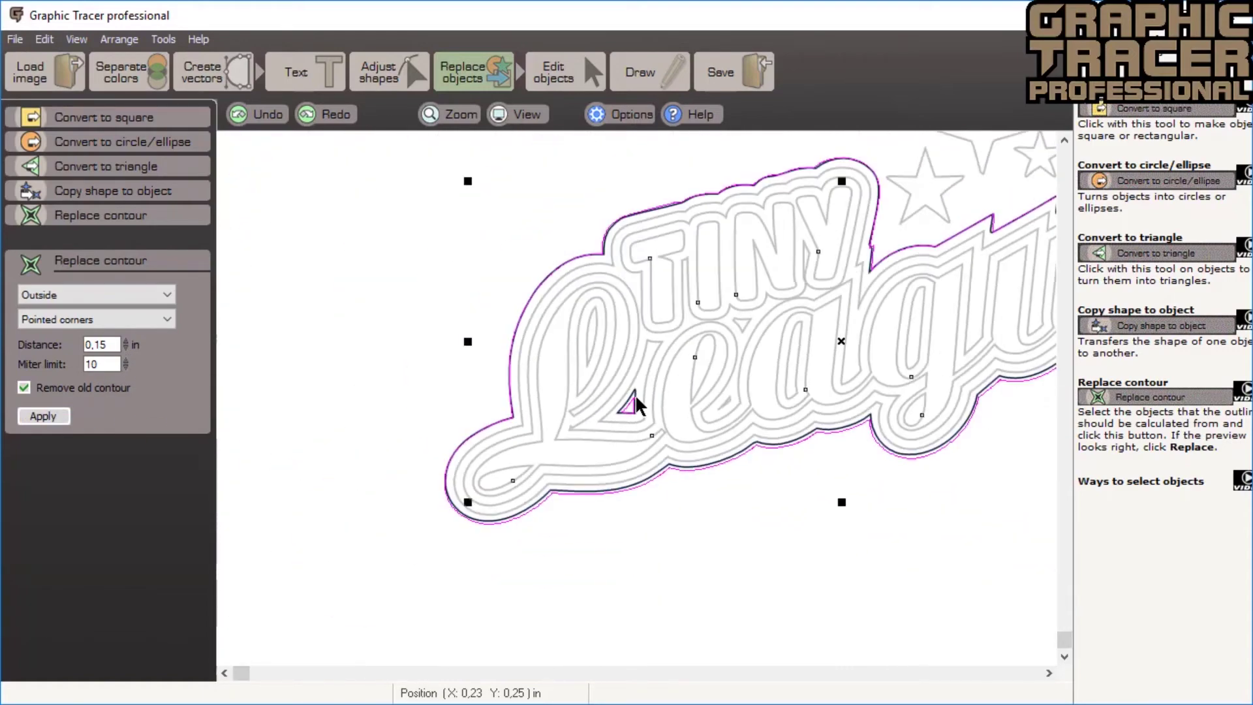
click(63, 413)
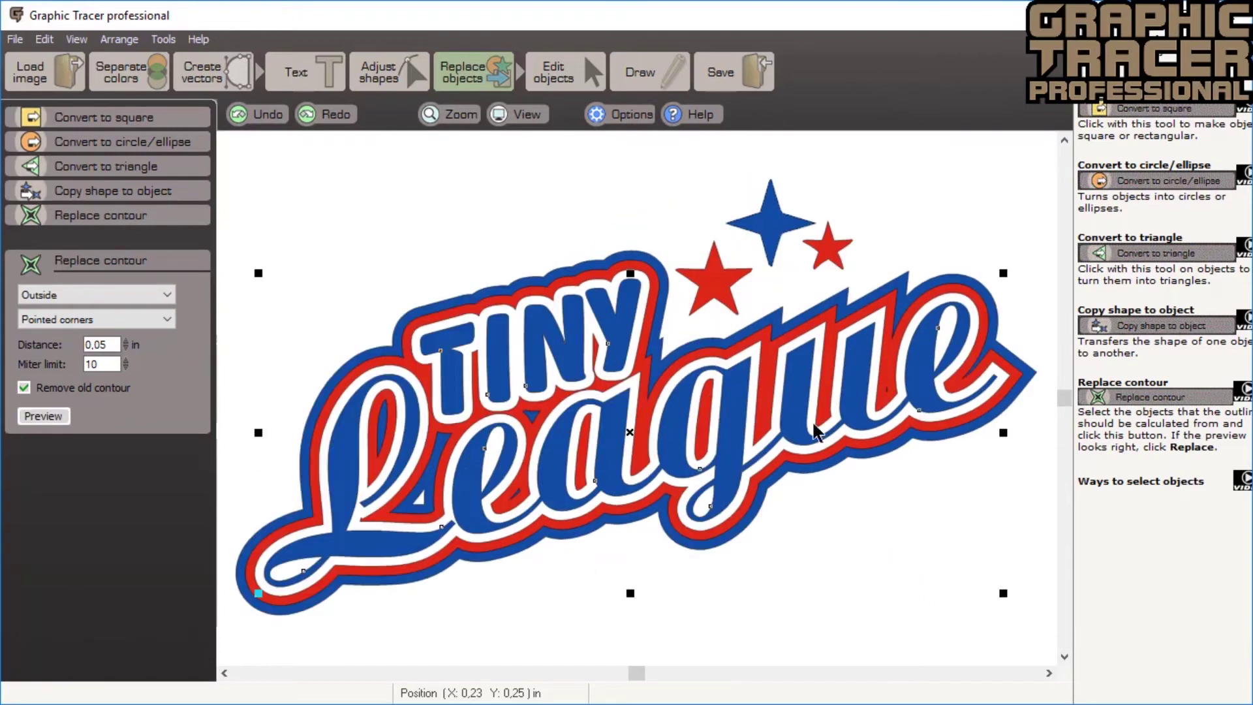
click(682, 240)
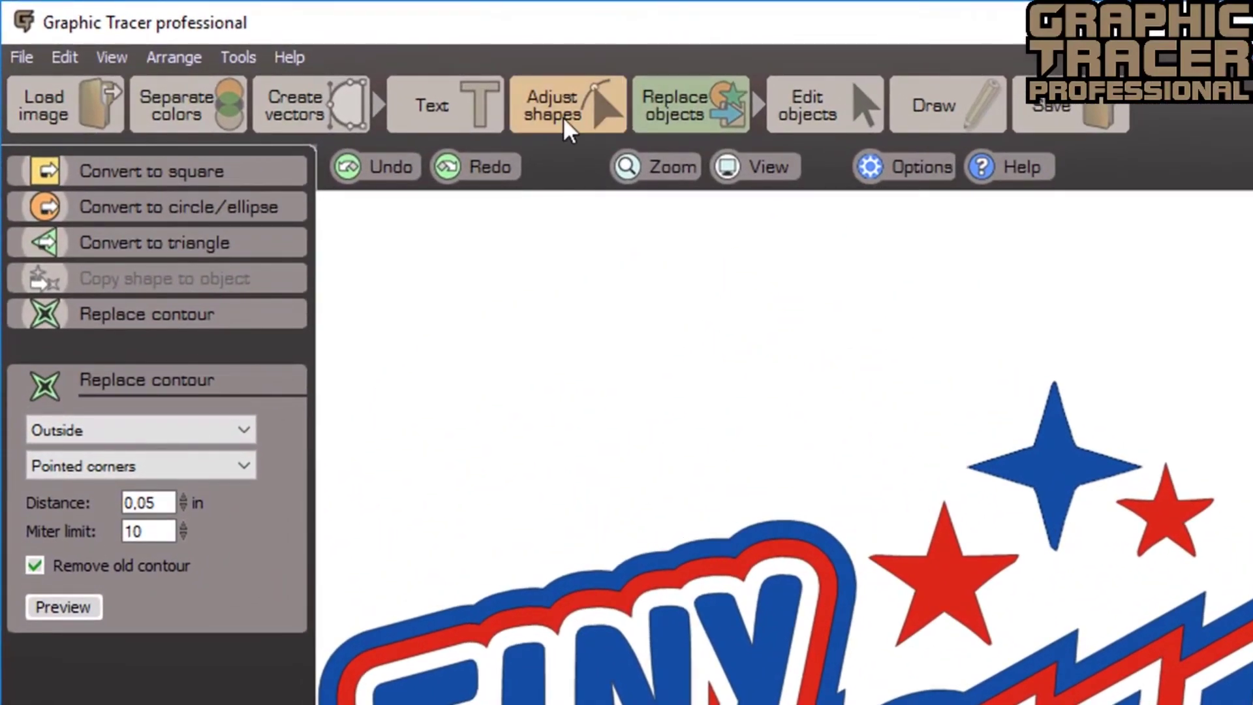
- Select the large red star and its edges in Adjust shapes mode
click(563, 117)
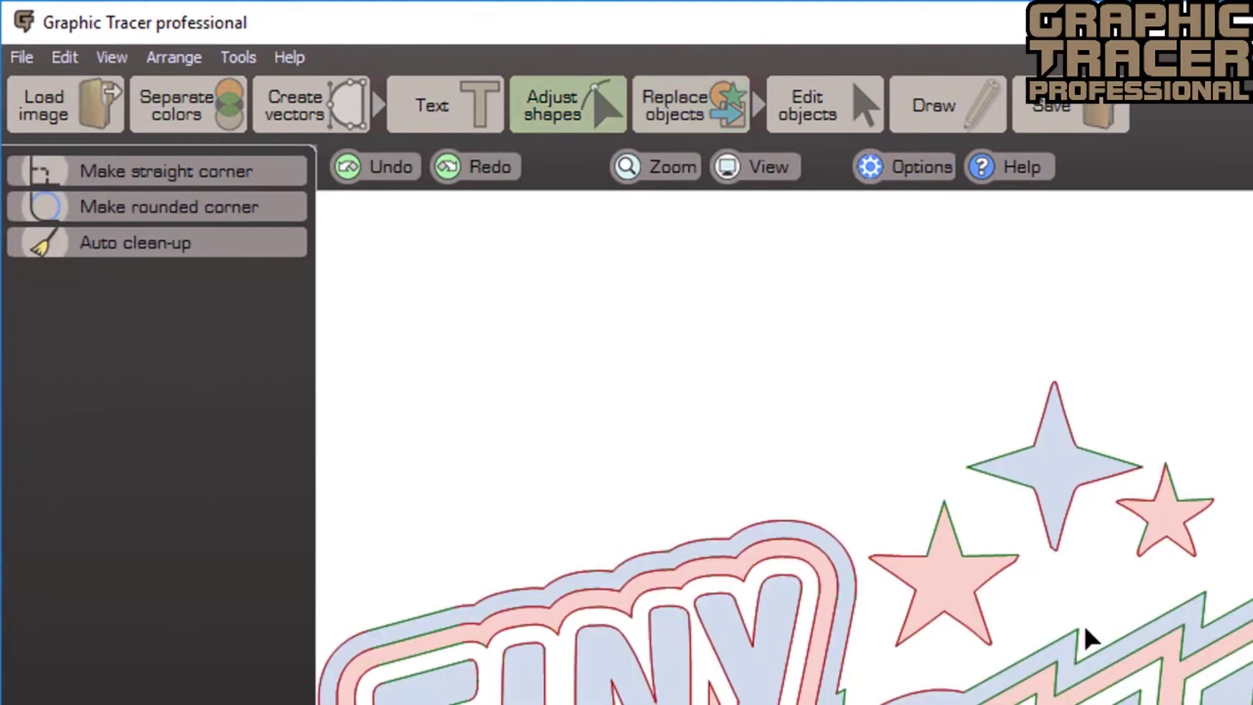
click(905, 568)
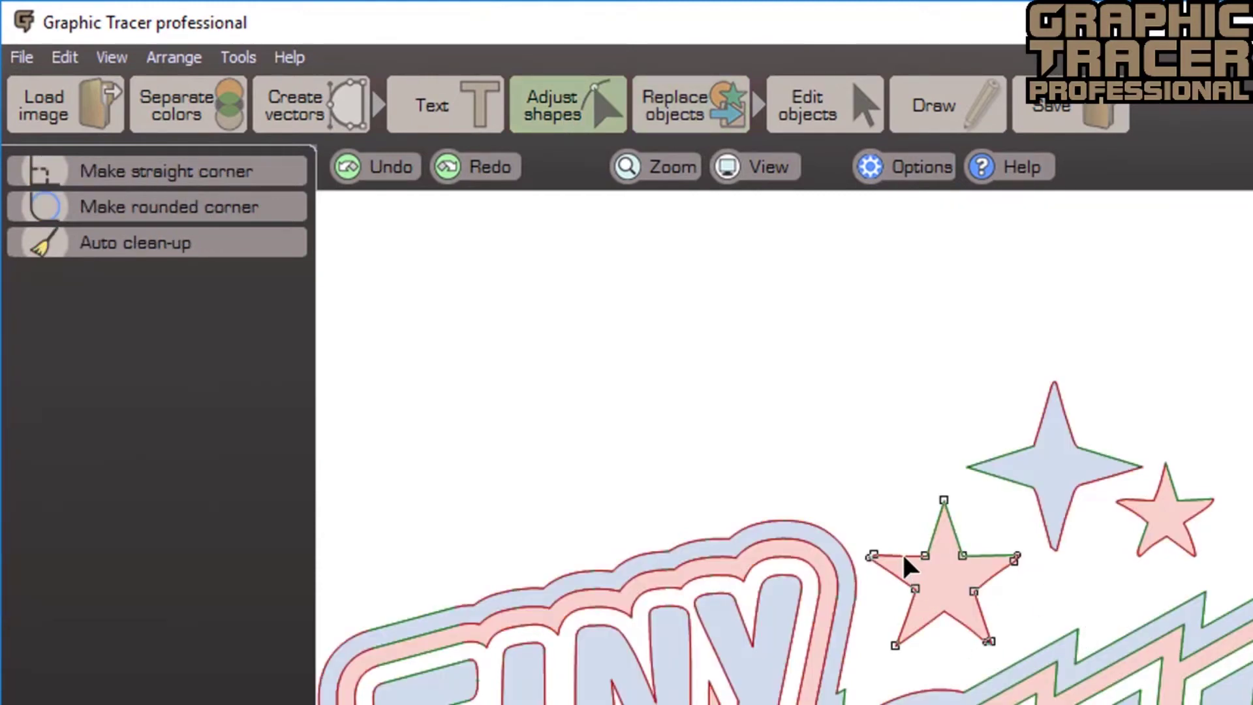
click(904, 555)
click(899, 576)
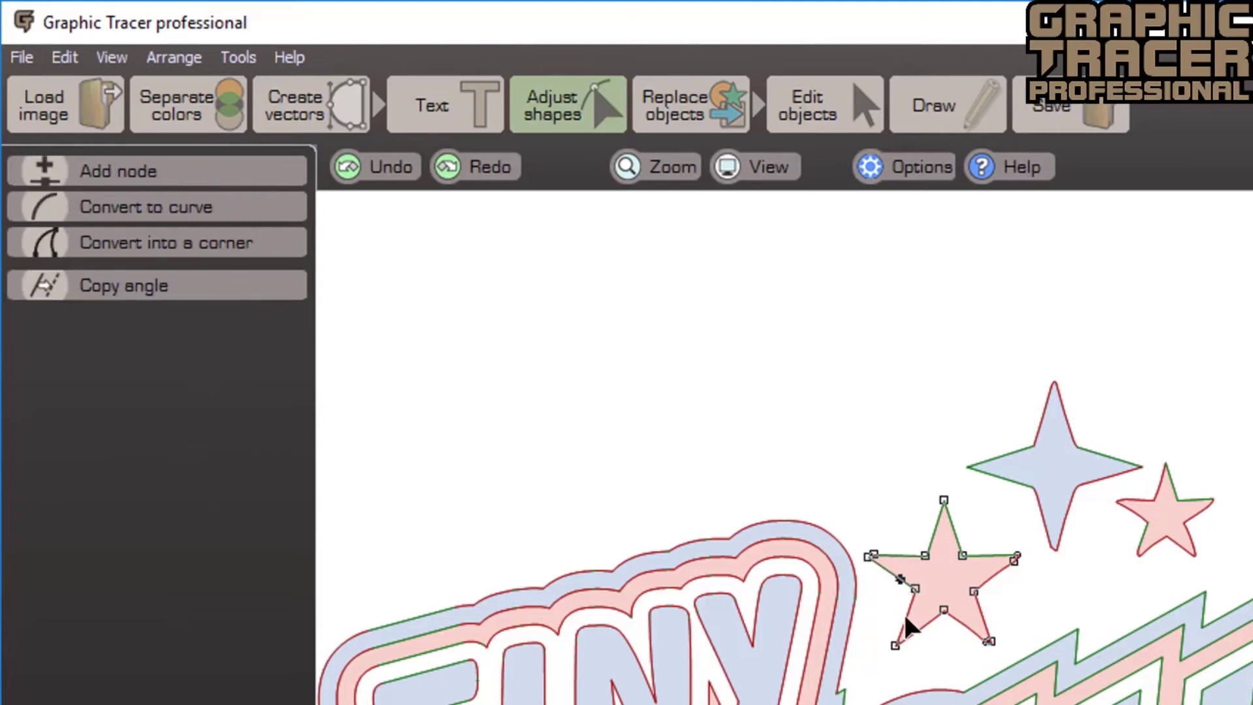
click(910, 622)
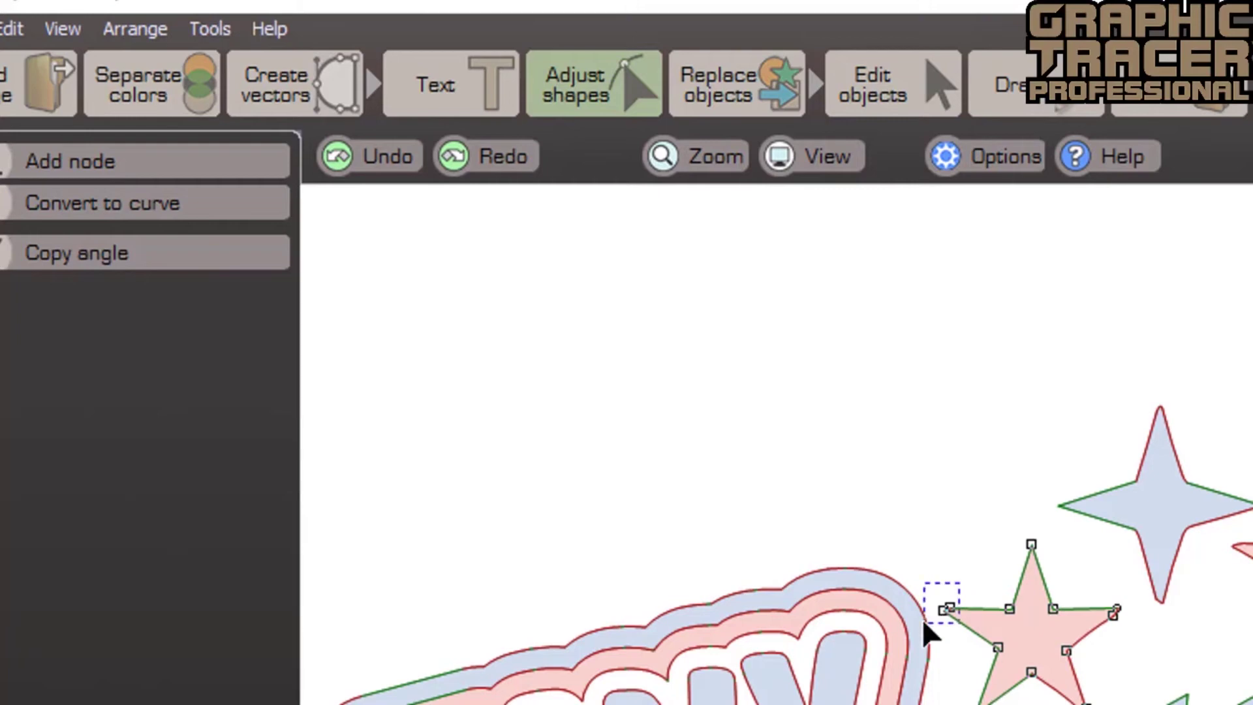
- Convert the star's left node into a sharp corner, then select its left-half nodes
drag(957, 585, 922, 626)
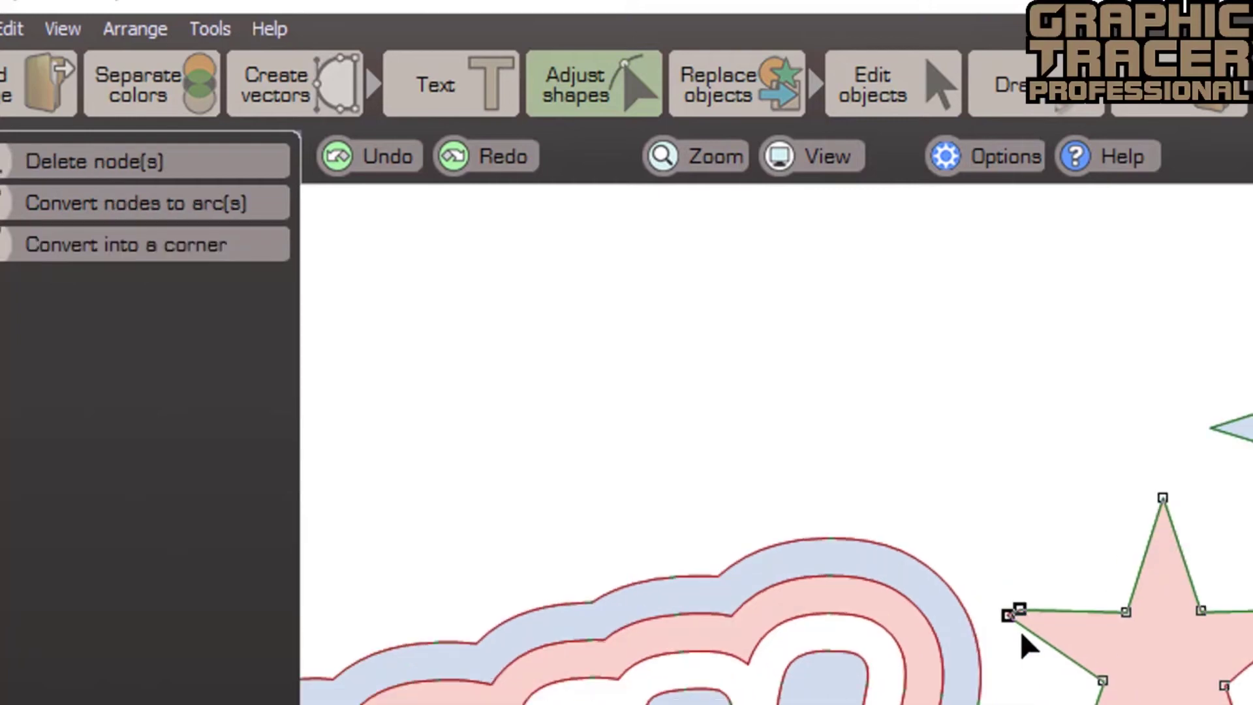
scroll(1021, 630, up, 1)
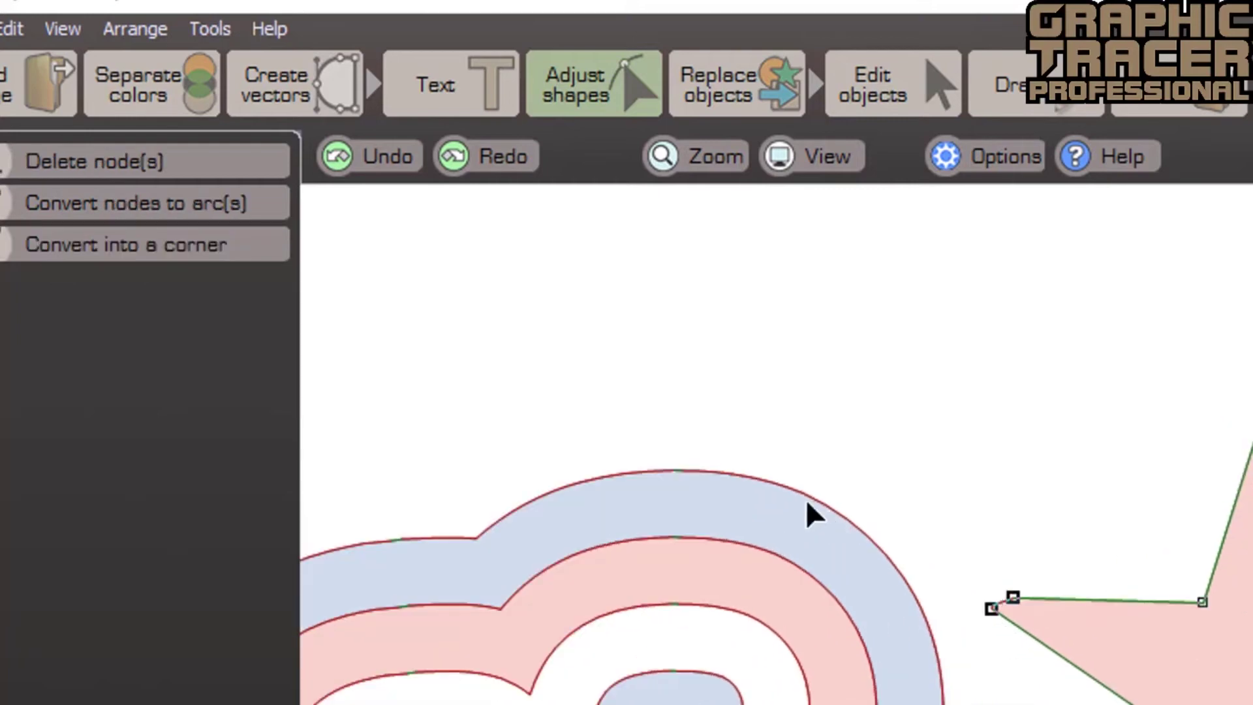
click(266, 250)
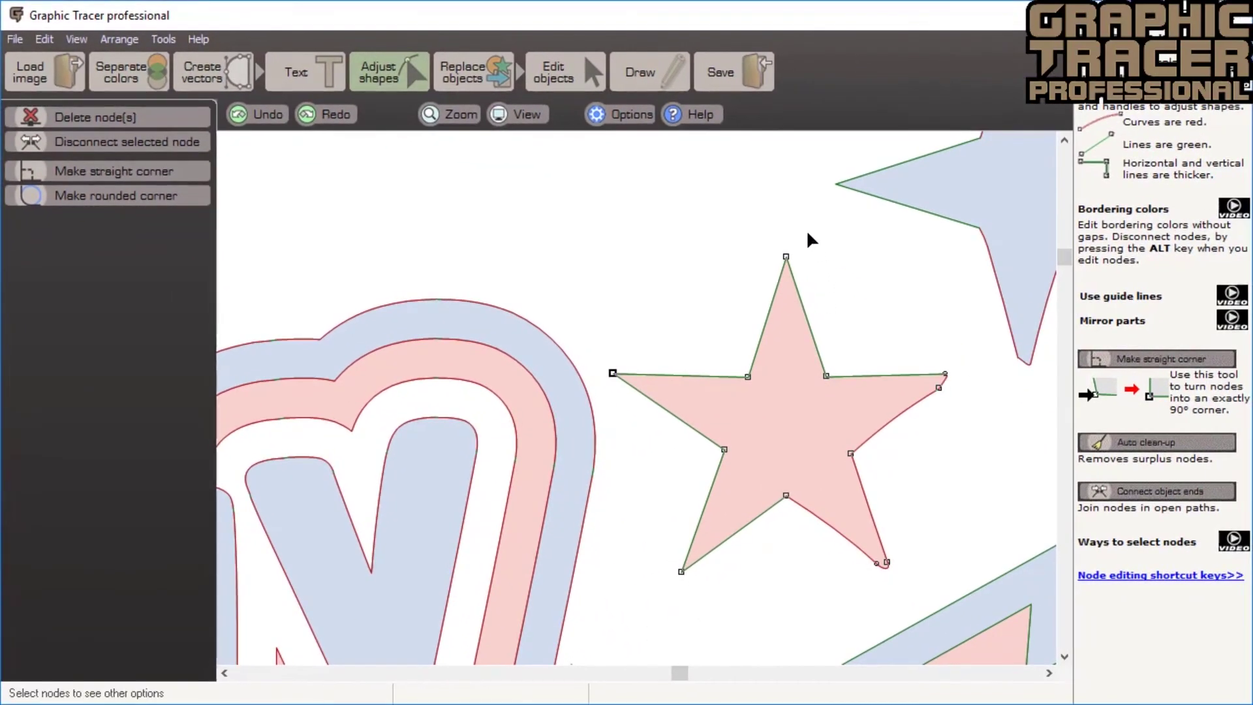
drag(787, 243, 600, 600)
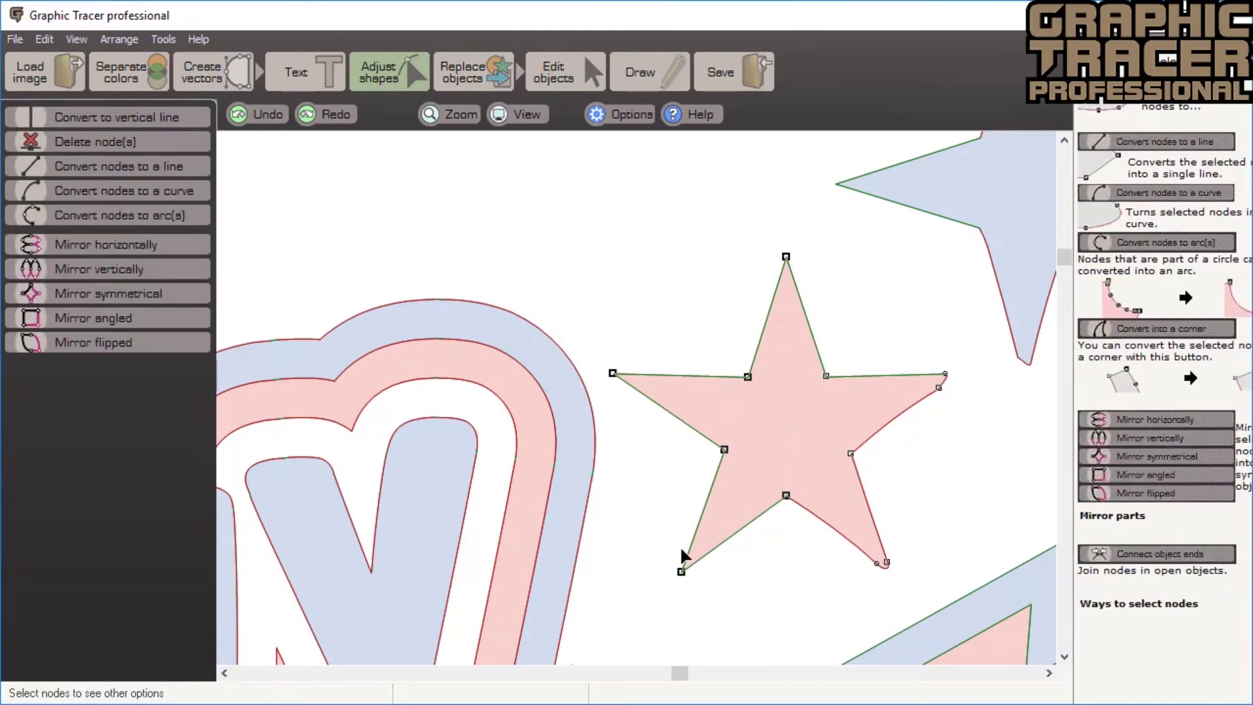
- Mirror the large red star's selected nodes so its arms match, then deselect them
click(198, 244)
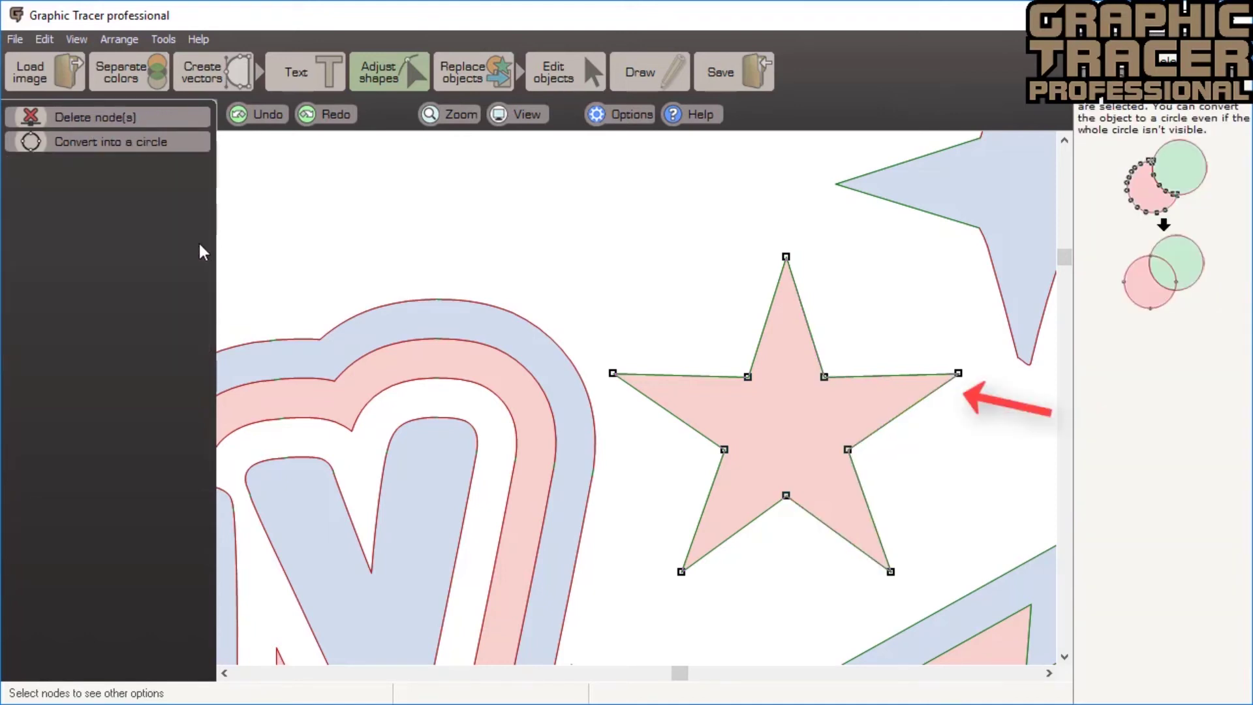
click(516, 275)
scroll(635, 393, down, 2)
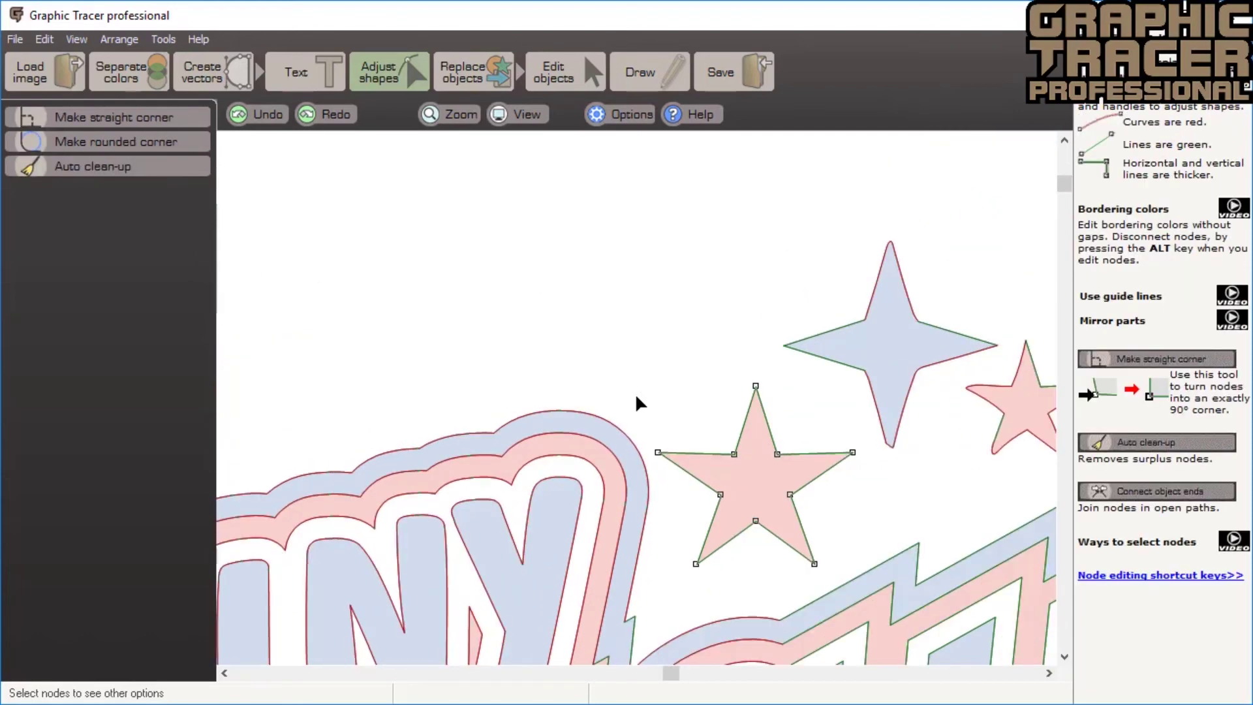
scroll(685, 422, down, 2)
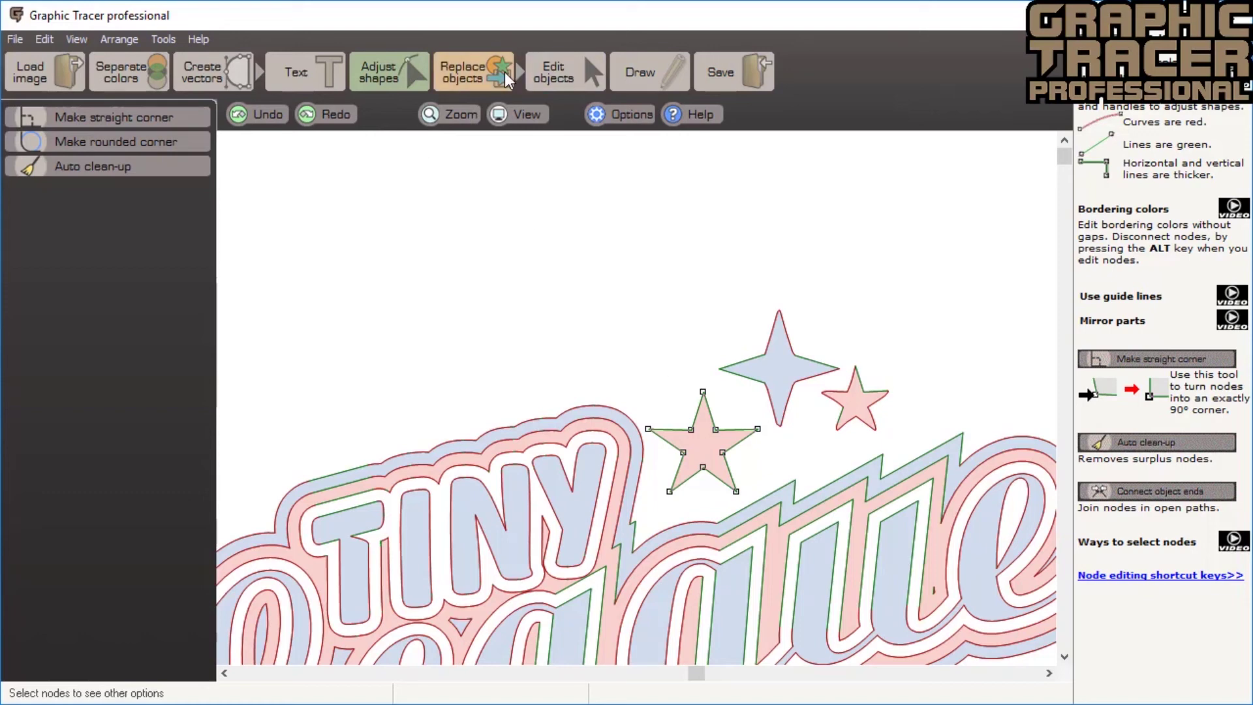
click(487, 95)
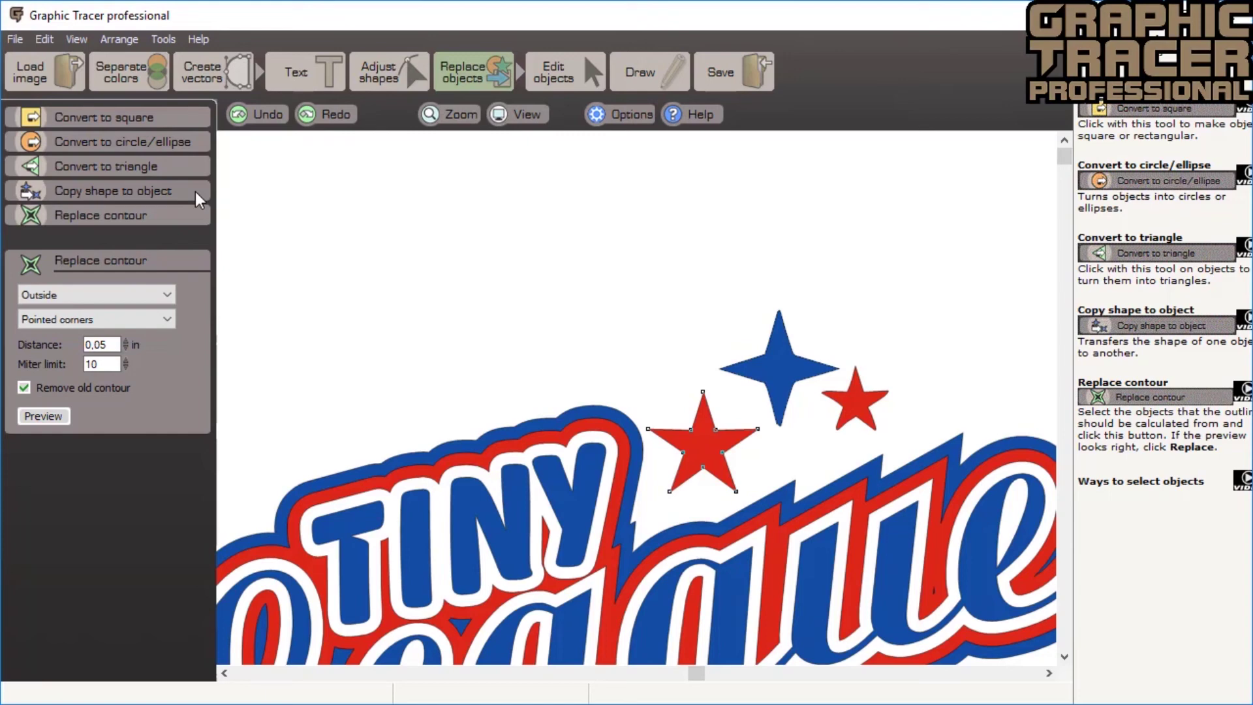
- Copy the large red star's shape onto the small red star, scaled to its size
click(195, 191)
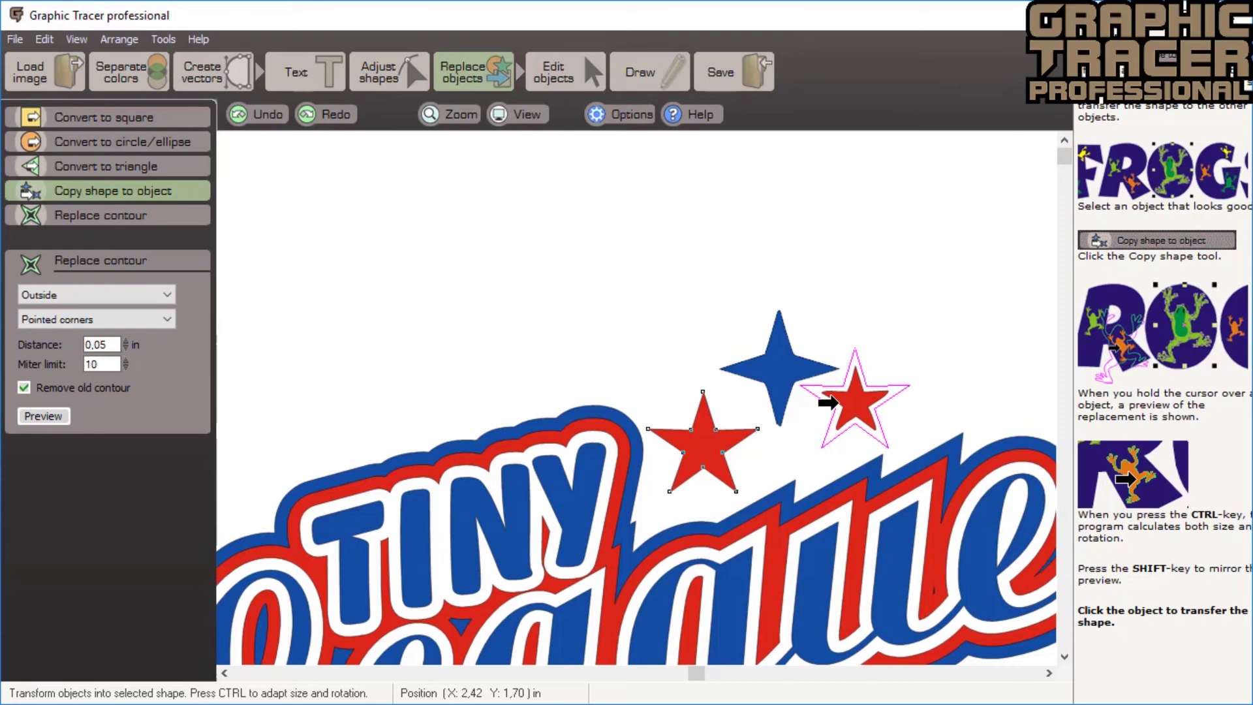
key(ctrl)
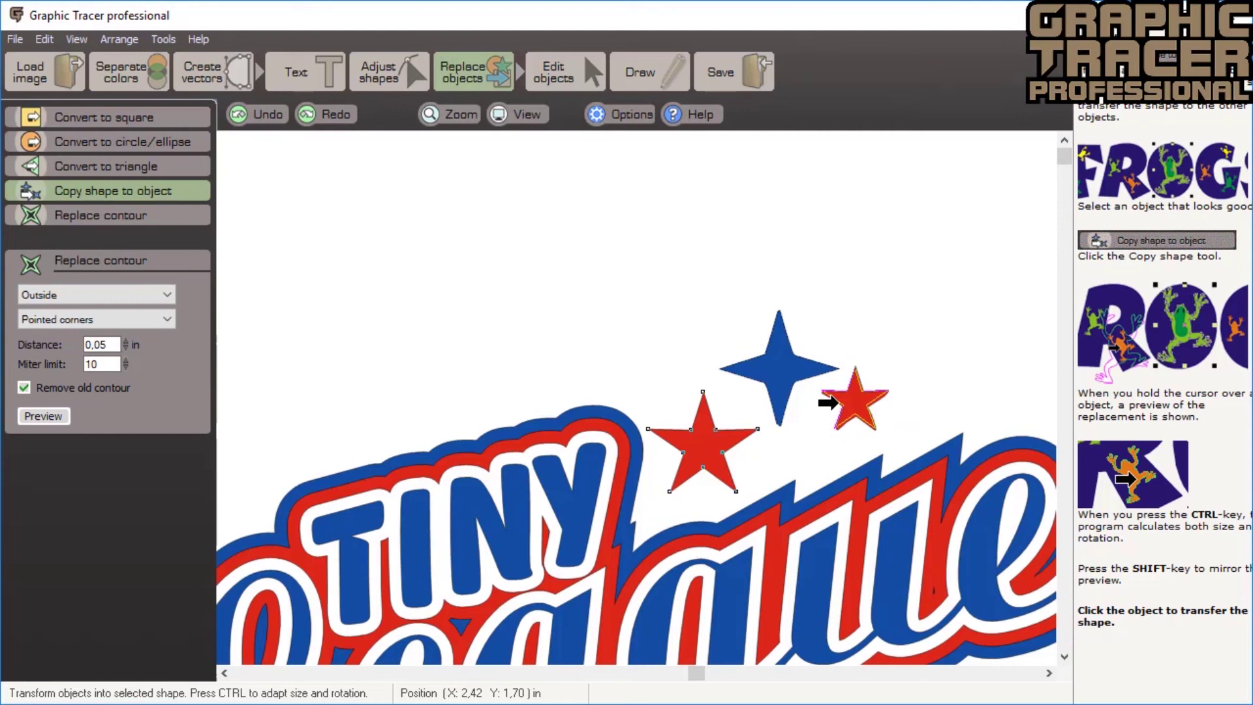
click(835, 402)
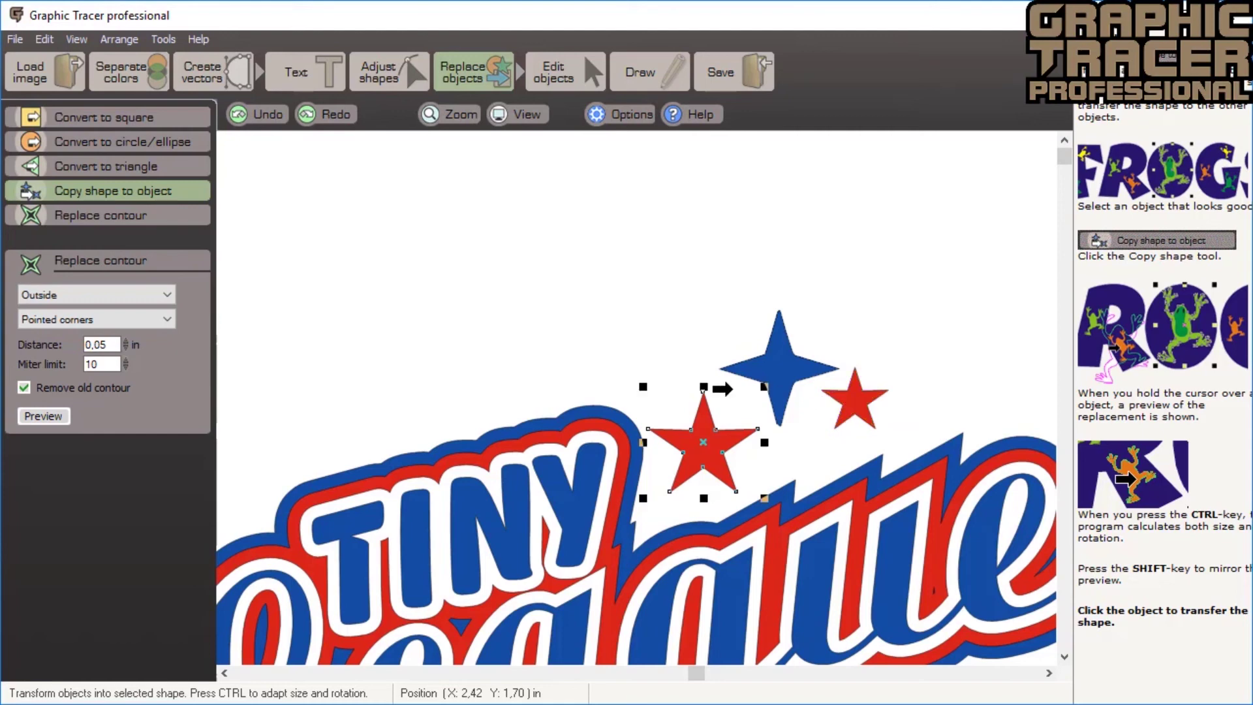
click(178, 194)
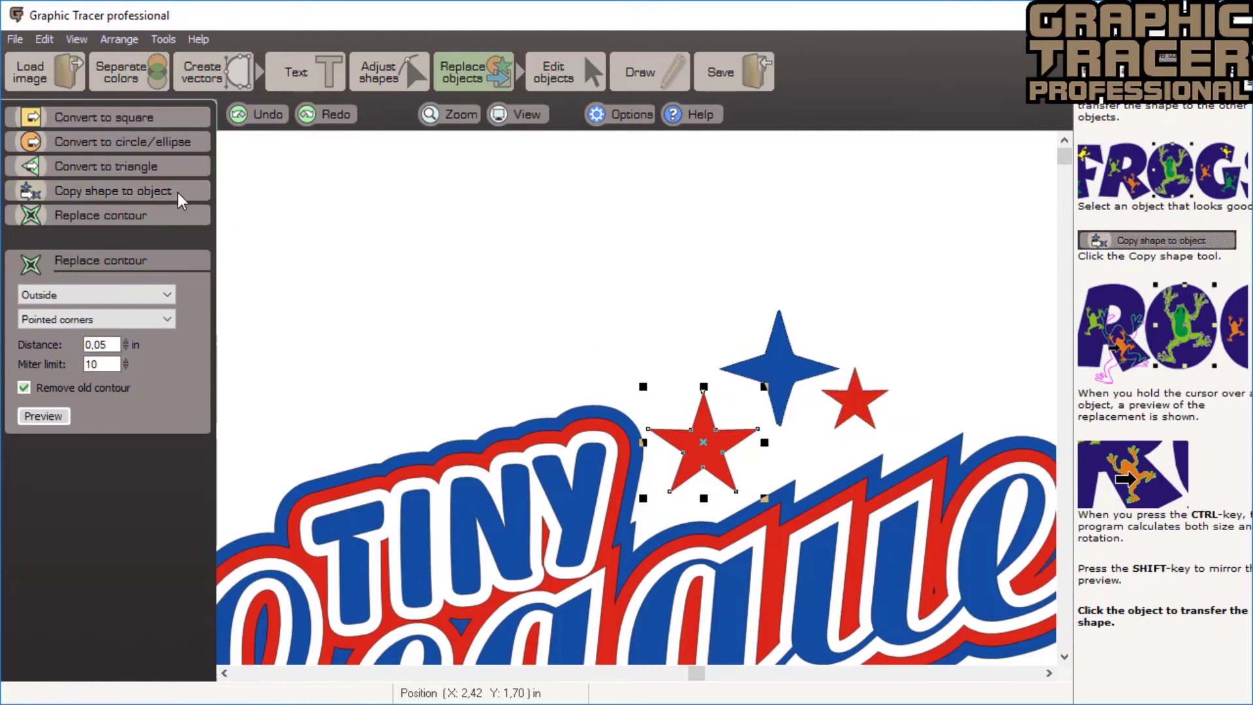
click(745, 361)
- Straighten the blue star's top edges and merge its top nodes into one sharp corner
click(403, 62)
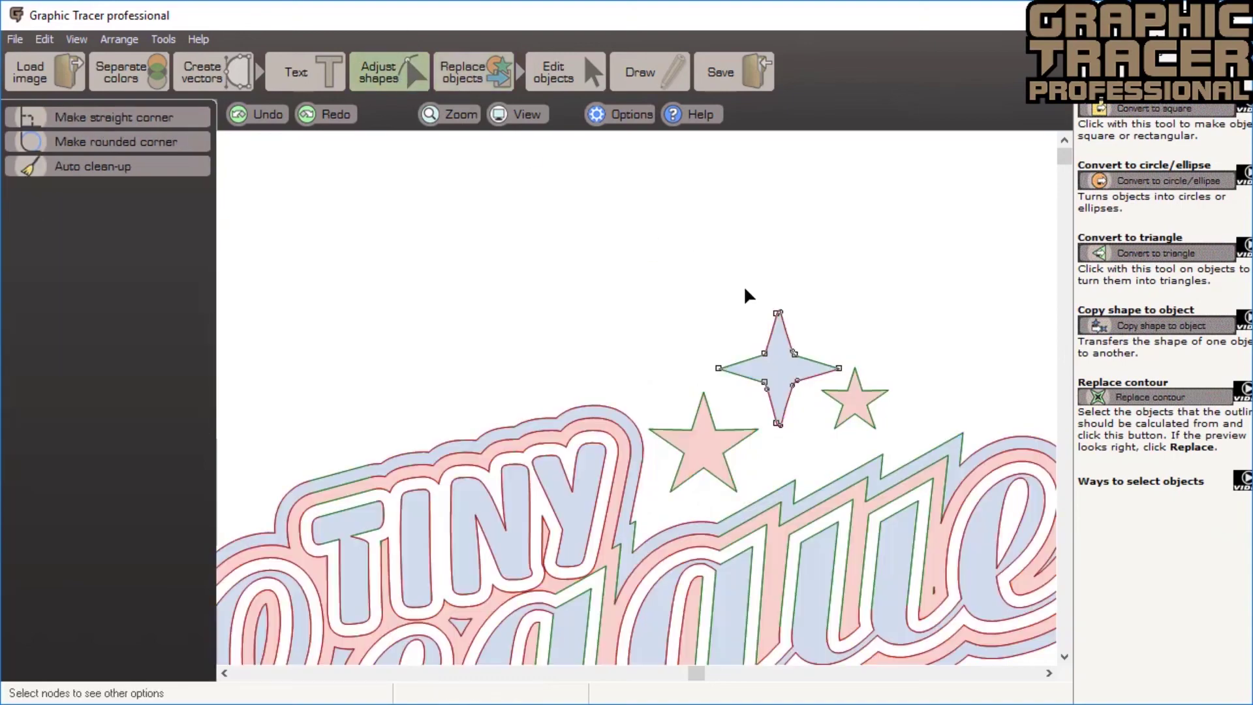
scroll(759, 331, up, 3)
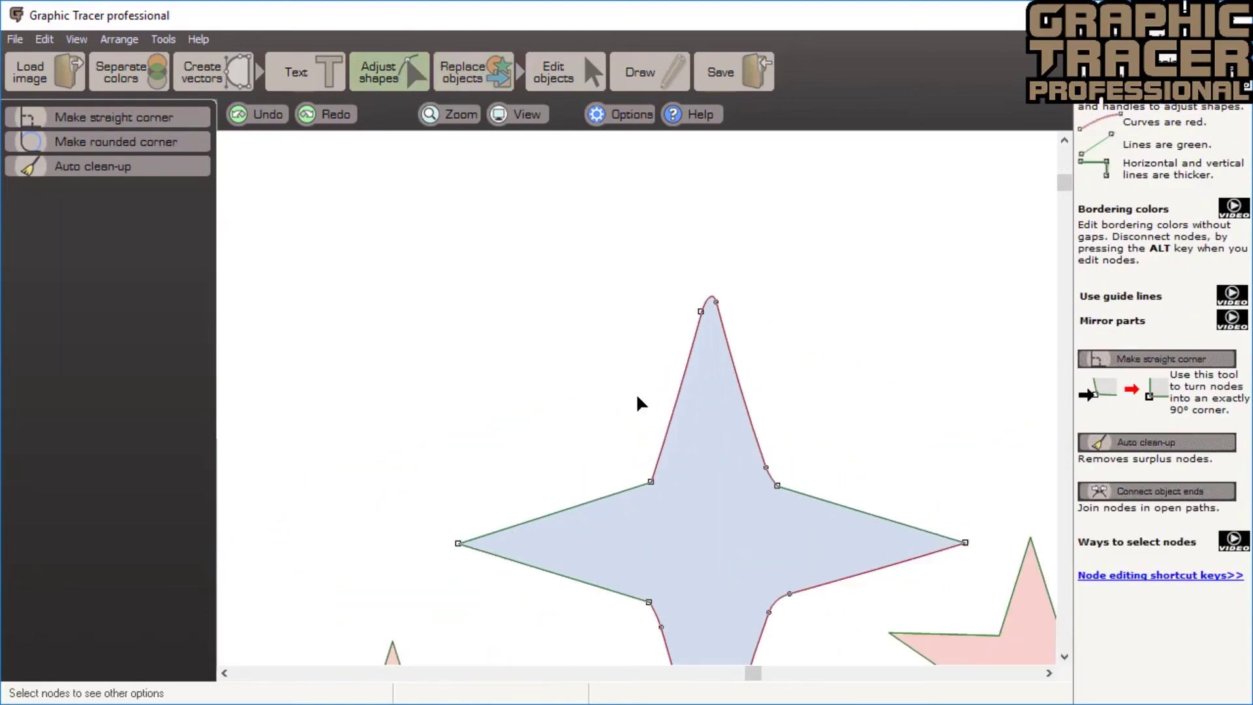
double_click(673, 400)
double_click(731, 353)
drag(725, 259, 666, 360)
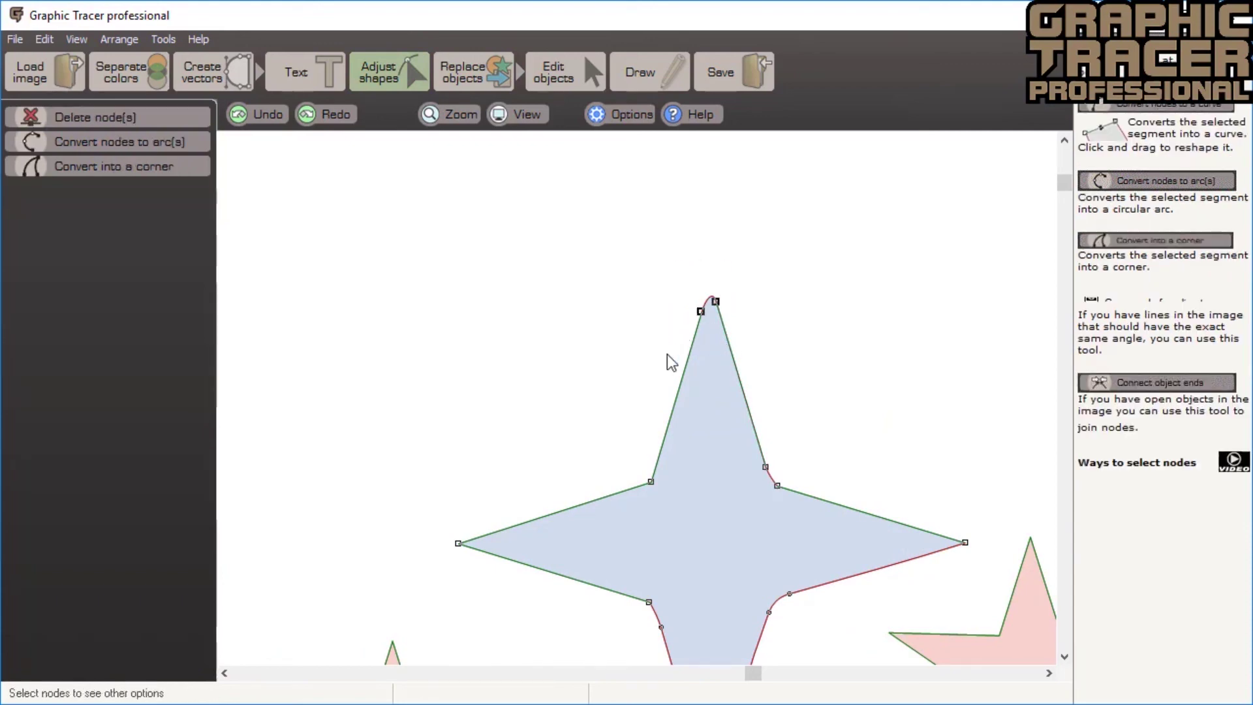
key(c)
- Mirror the blue four-point star from its left node so it is symmetrical
click(458, 543)
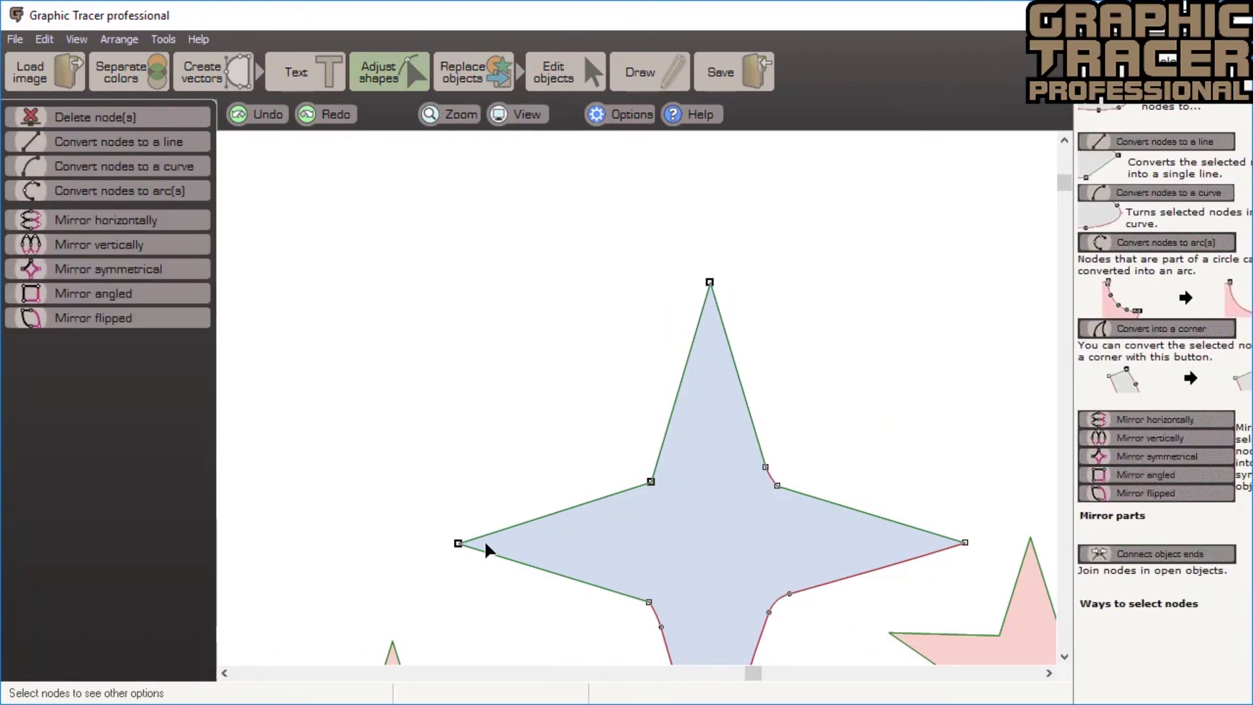
scroll(634, 400, down, 1)
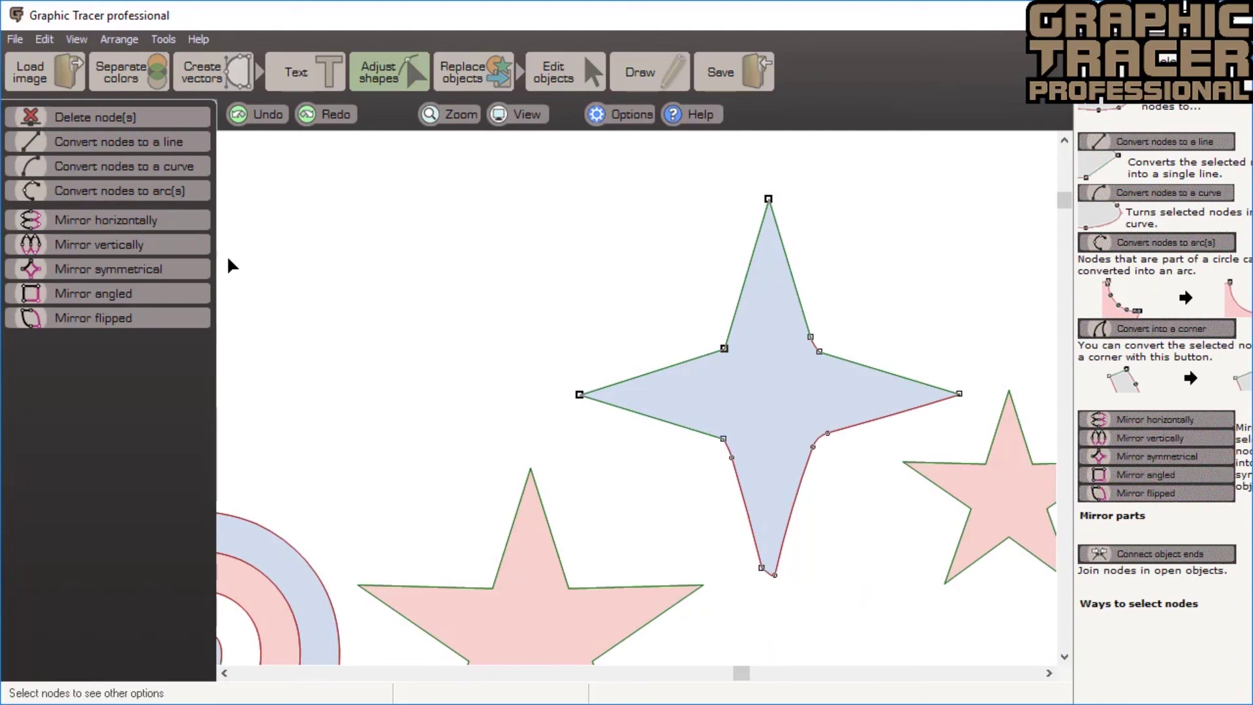
click(195, 268)
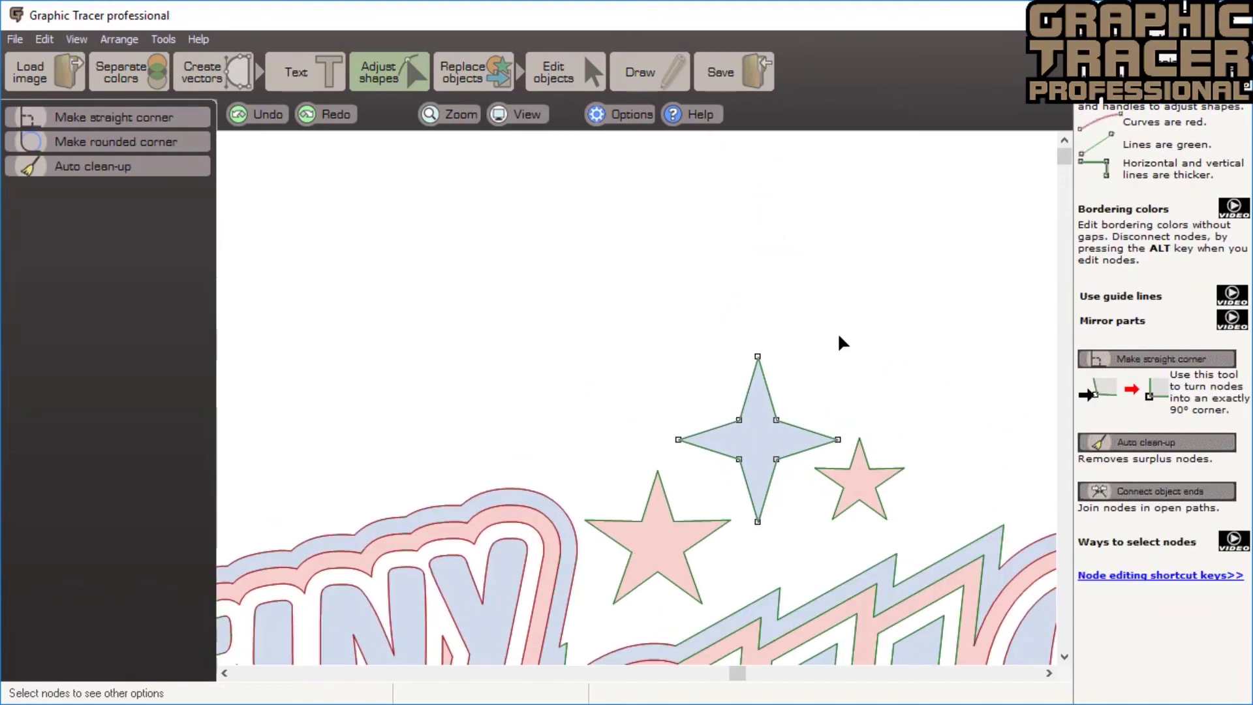
scroll(635, 392, down, 3)
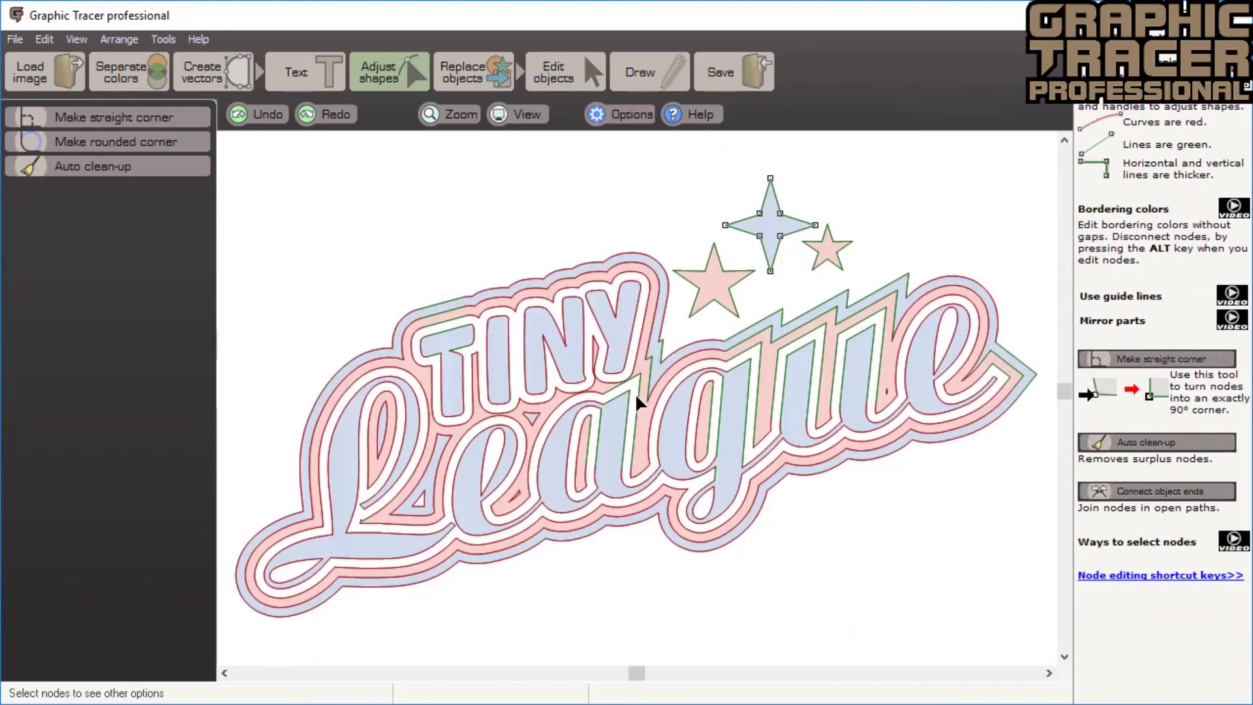
click(735, 66)
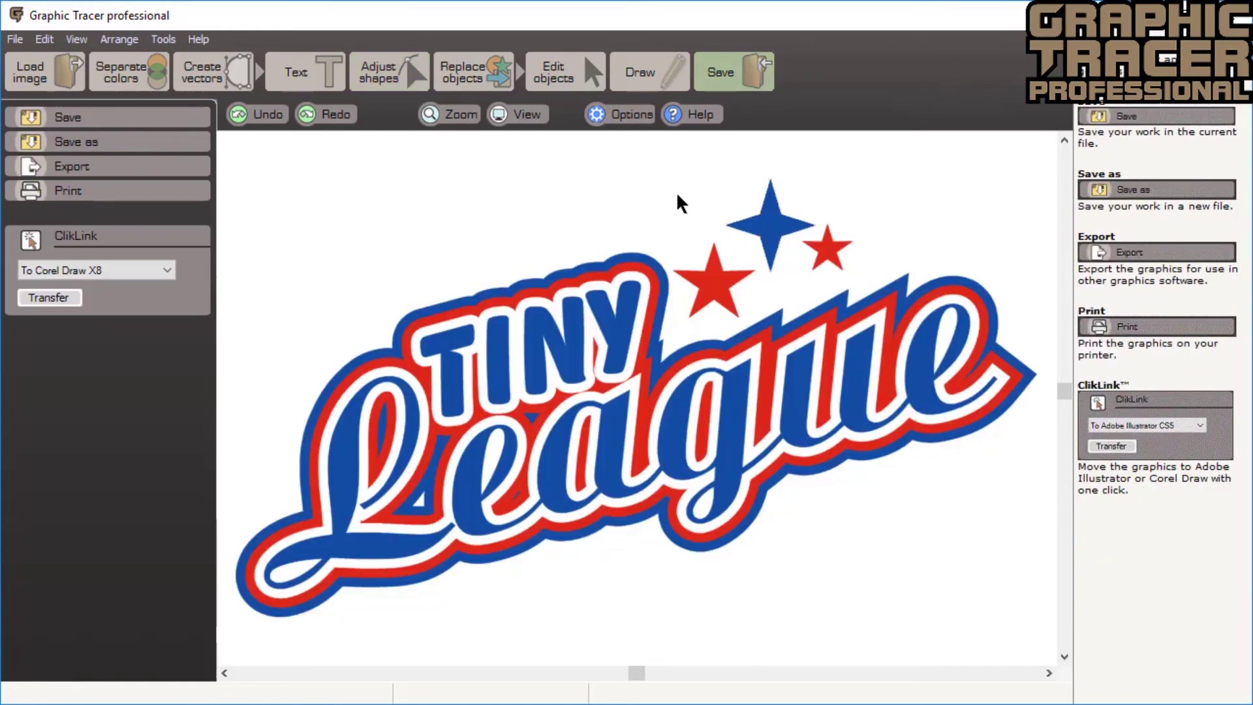